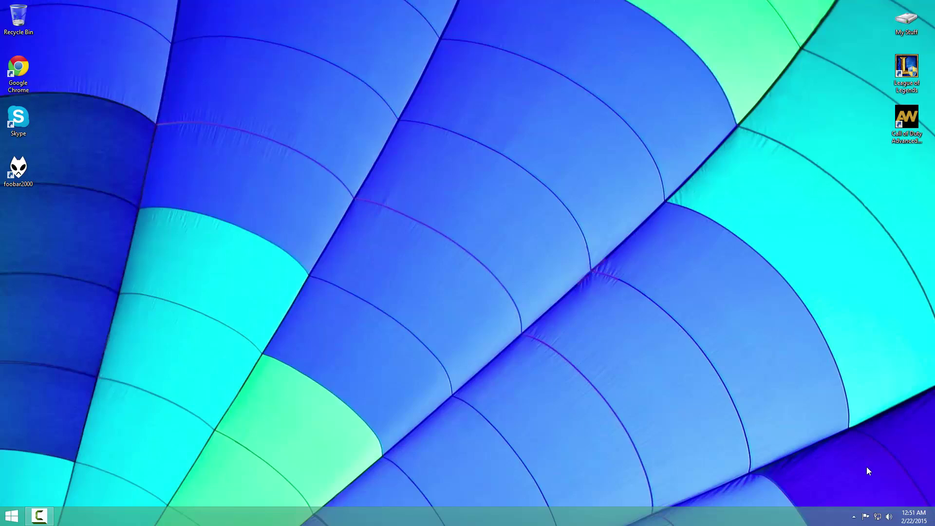
- Open the Sound dialog from the tray, centre it, and select Virtual Audio Cable under Playback
right_click(890, 517)
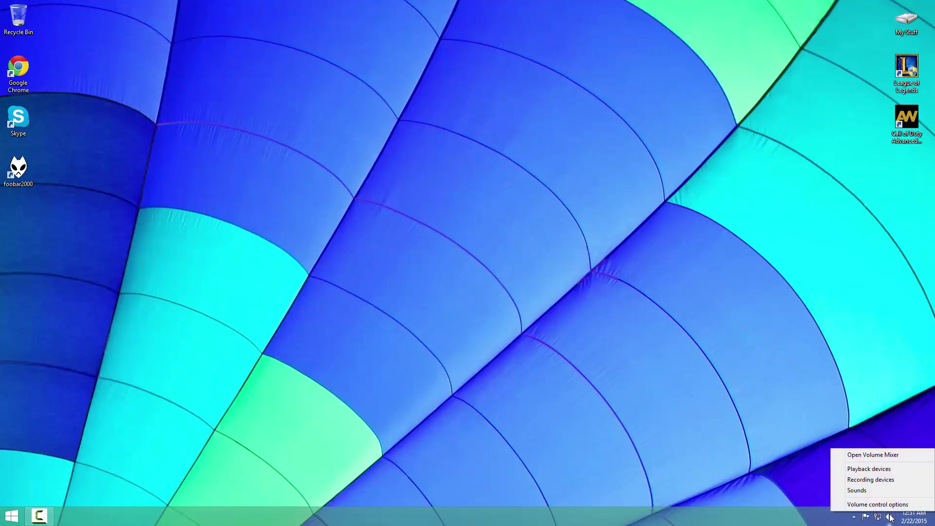
click(864, 490)
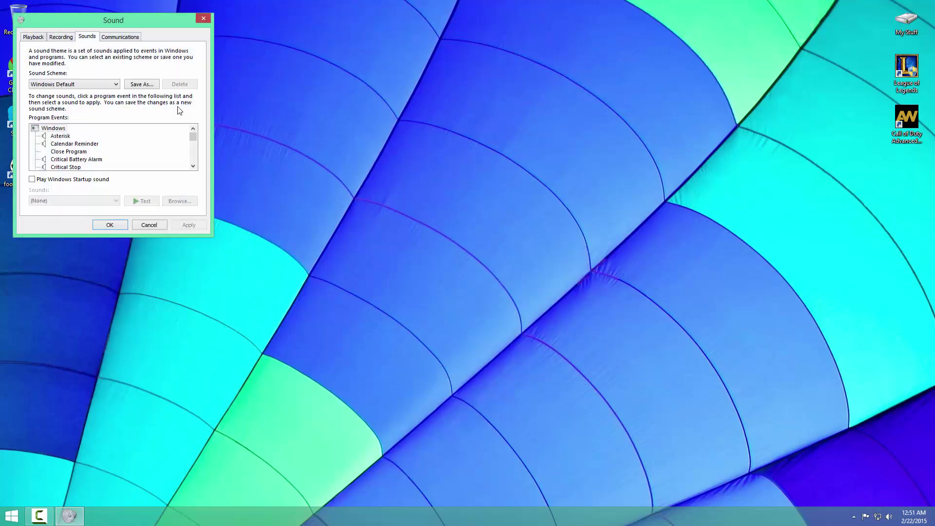
drag(133, 25, 465, 168)
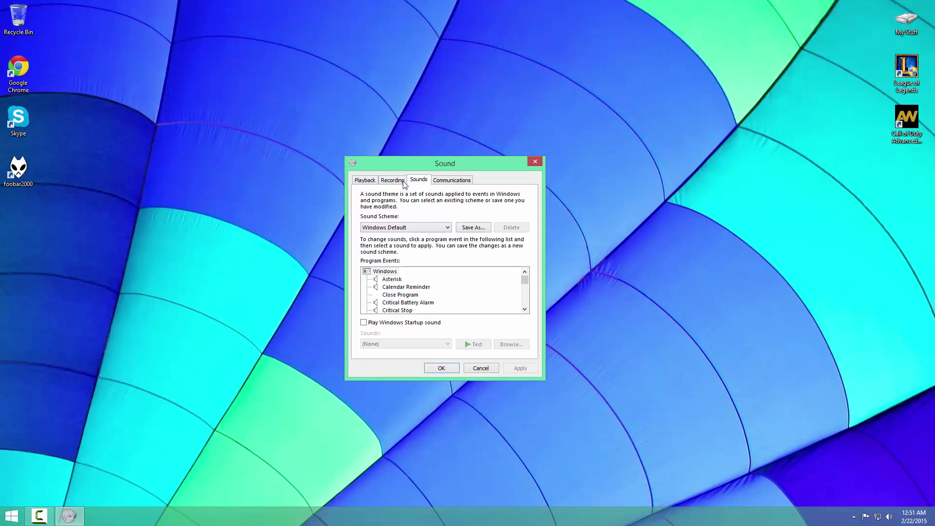
click(375, 181)
drag(527, 229, 516, 291)
click(464, 324)
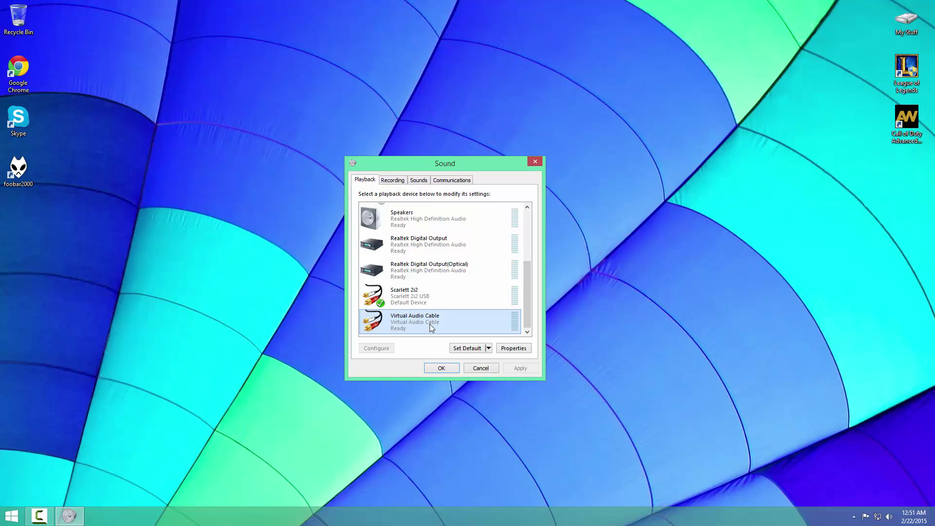
click(511, 354)
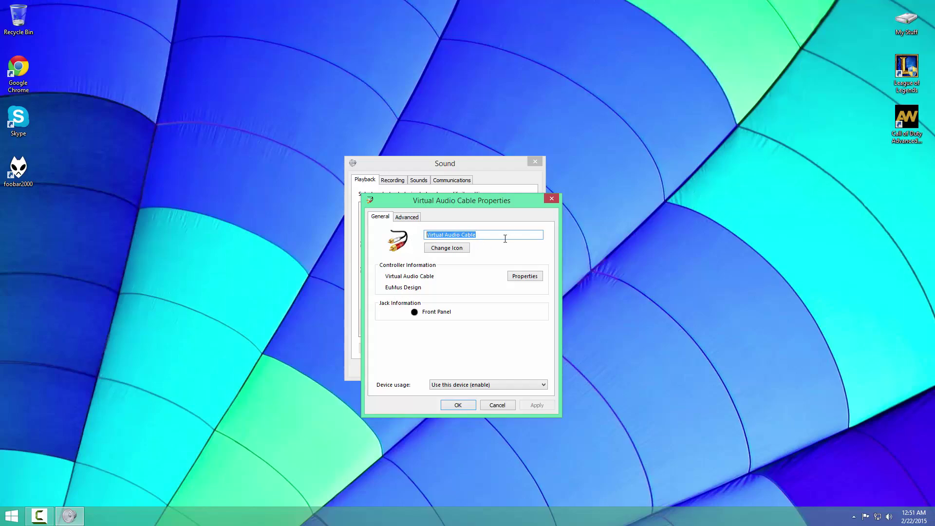
click(416, 220)
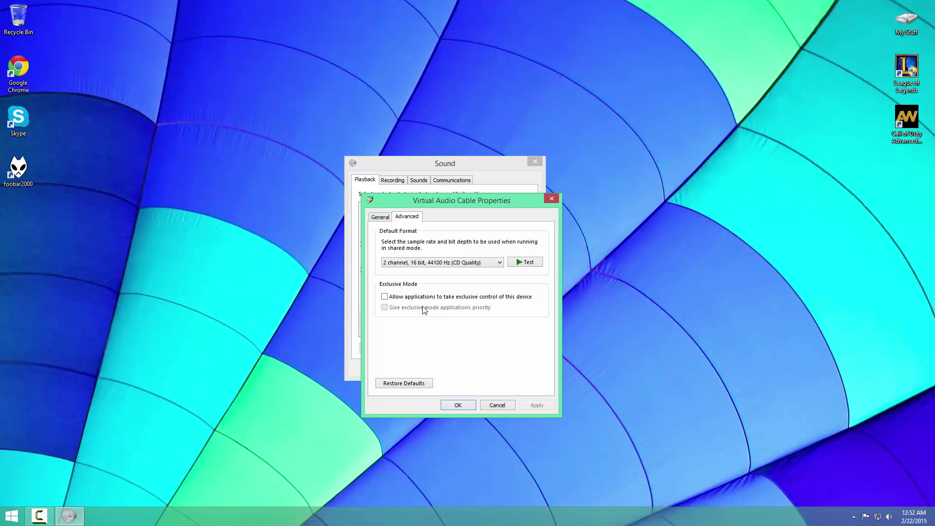
click(458, 405)
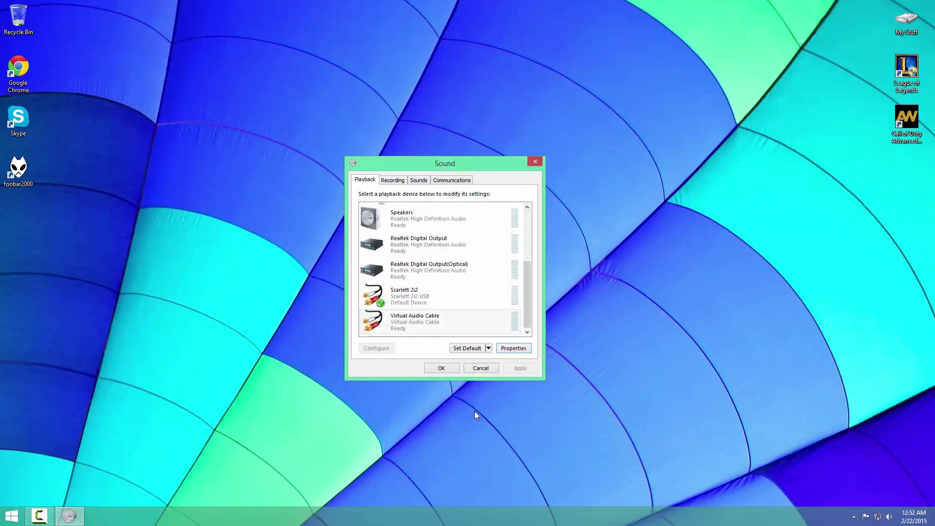
- Select Virtual Audio Cable on the Recording tab and open its Properties
click(392, 180)
drag(527, 253, 528, 293)
click(412, 272)
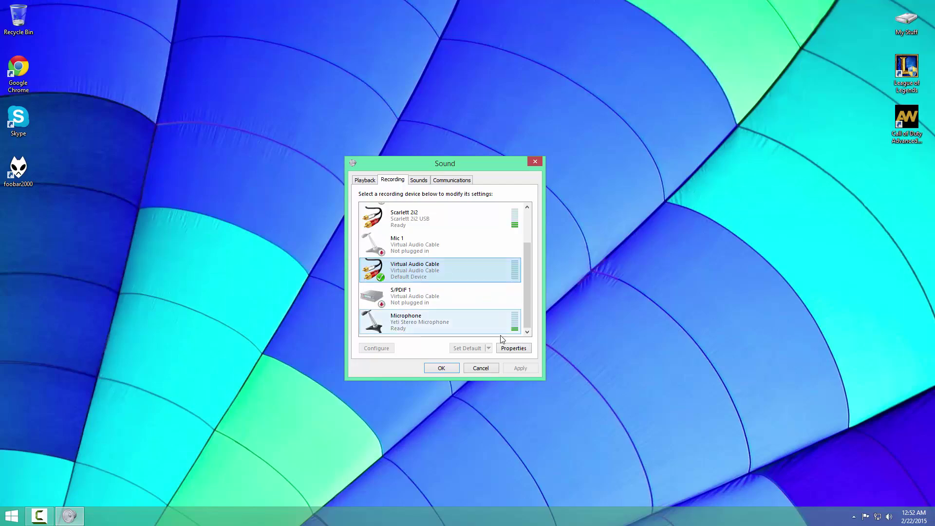
click(520, 350)
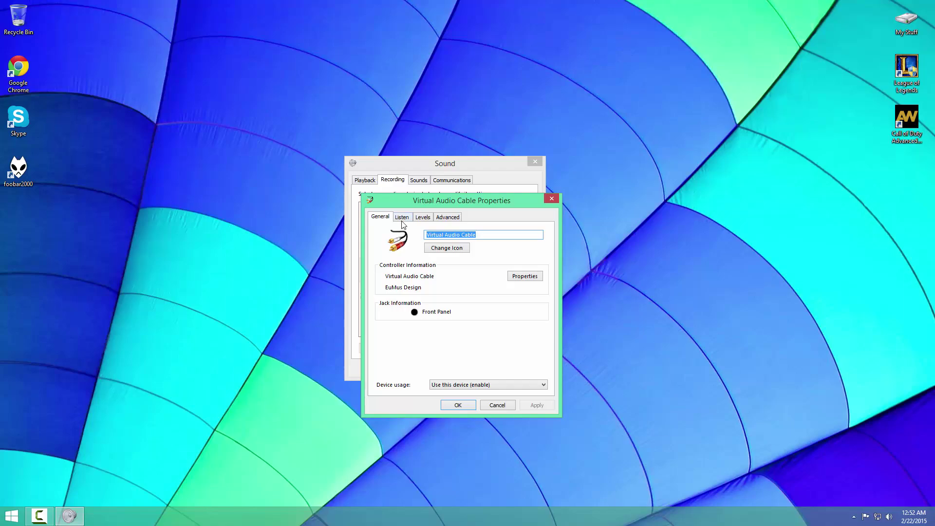
- Check Virtual Audio Cable's Levels, Advanced and Listen tabs, then confirm with OK
click(428, 220)
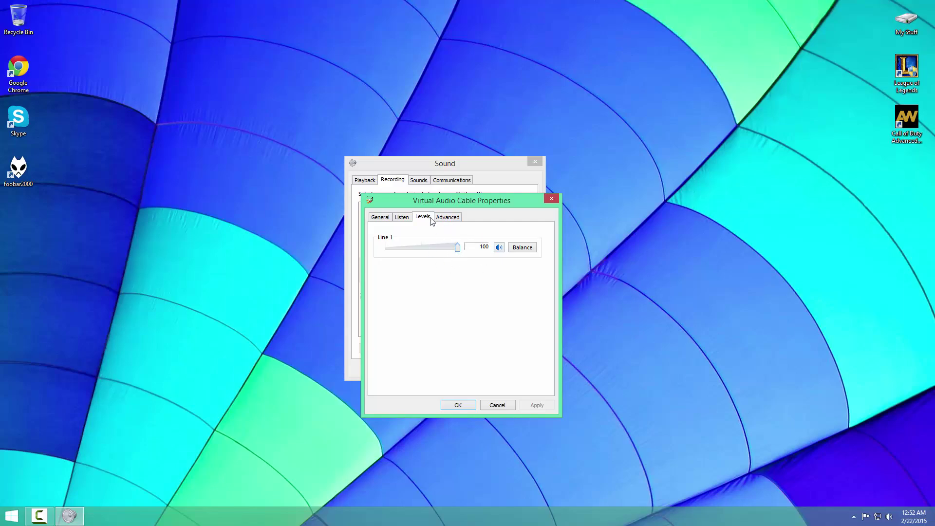
click(448, 217)
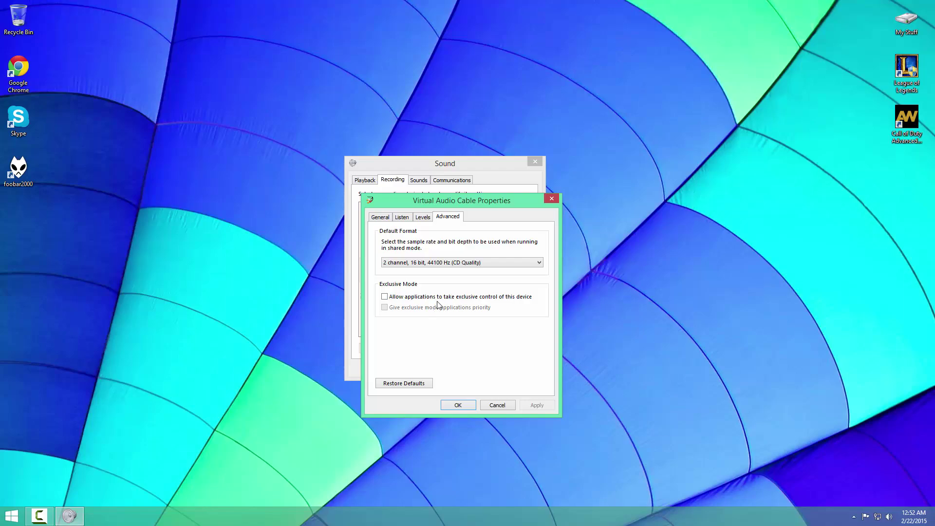
click(402, 217)
drag(465, 203, 451, 166)
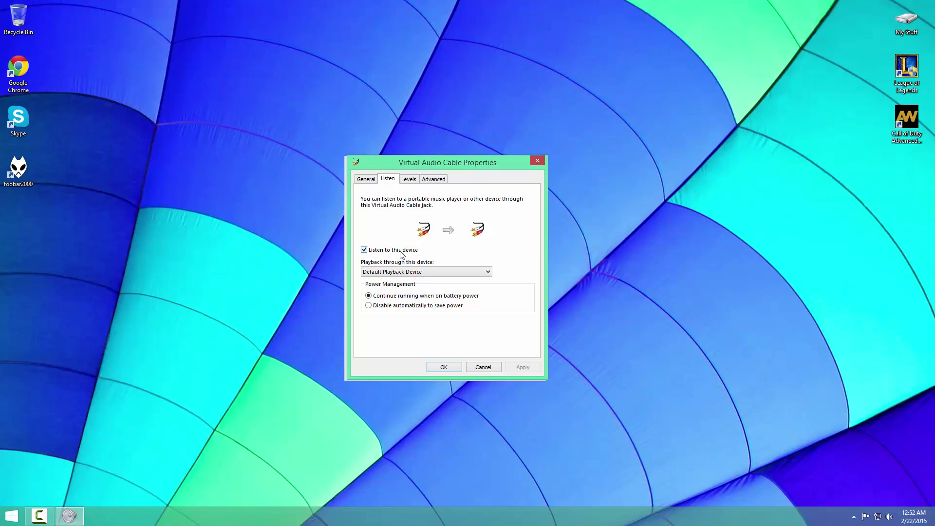
click(445, 368)
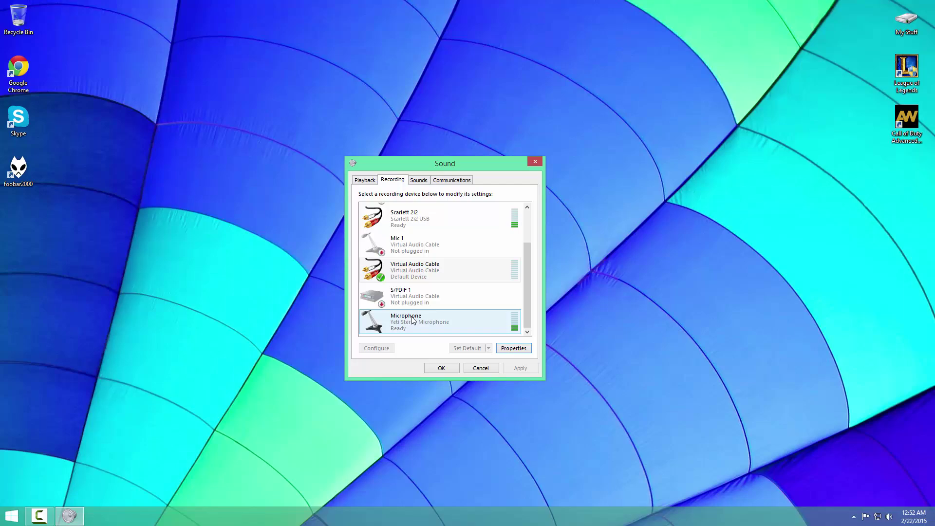
- Inspect the Virtual Audio Cable and Microphone options without changes, then close Sound with OK
right_click(429, 271)
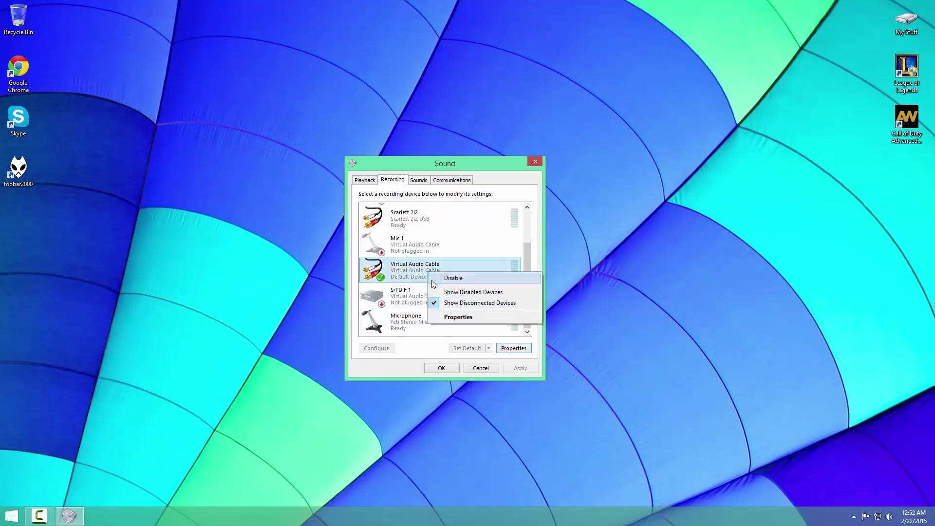
click(428, 316)
click(422, 323)
right_click(422, 321)
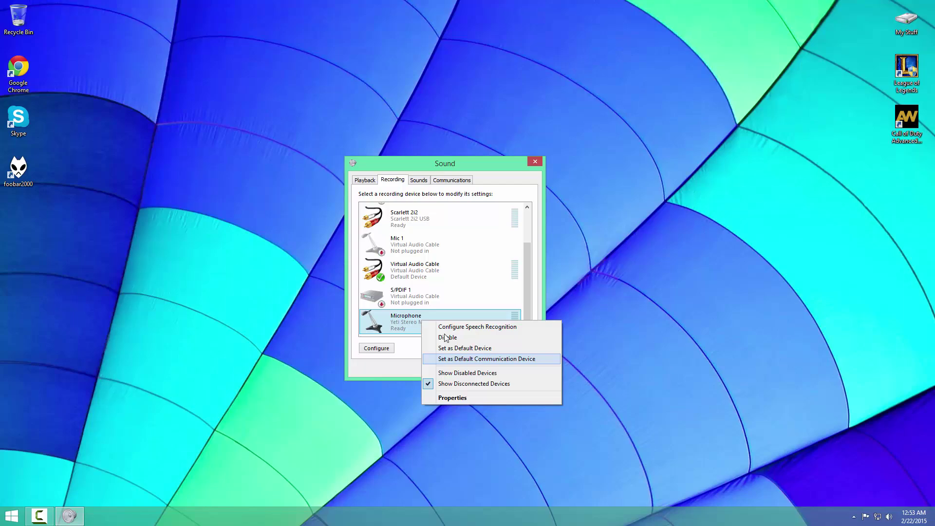
click(428, 272)
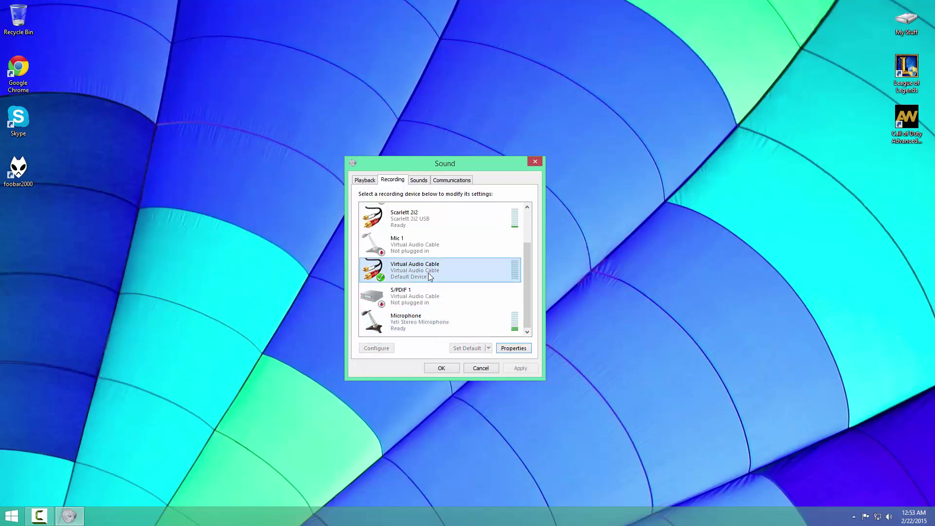
click(440, 369)
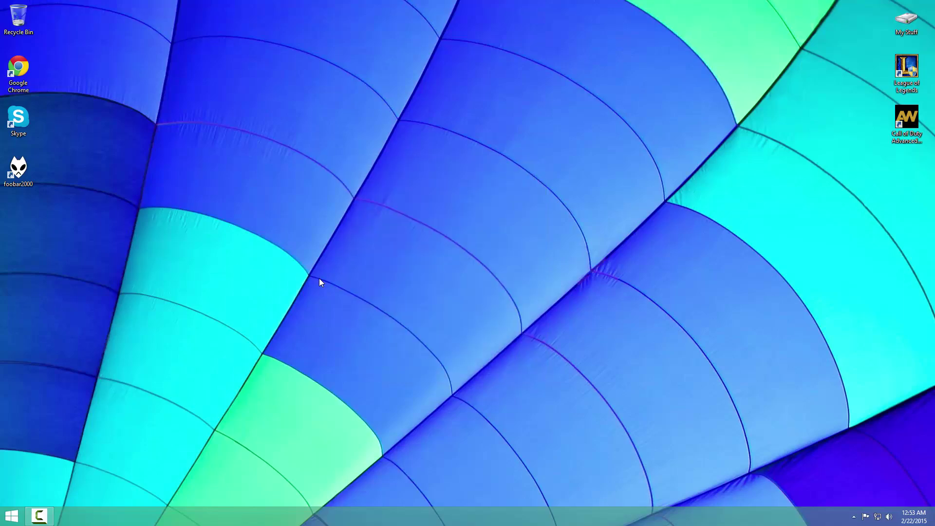
- Launch Ableton Live 9 Lite and open its Preferences
click(11, 516)
drag(87, 312, 89, 314)
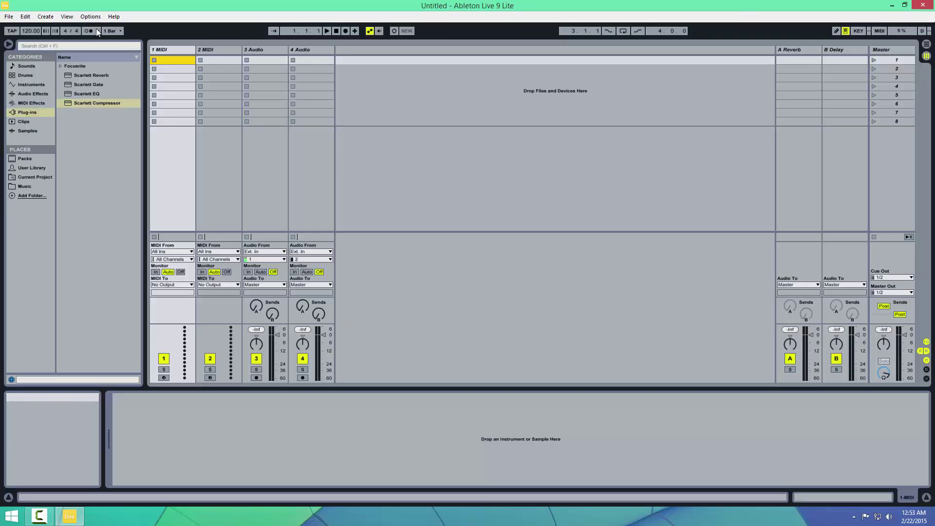
click(91, 17)
click(125, 262)
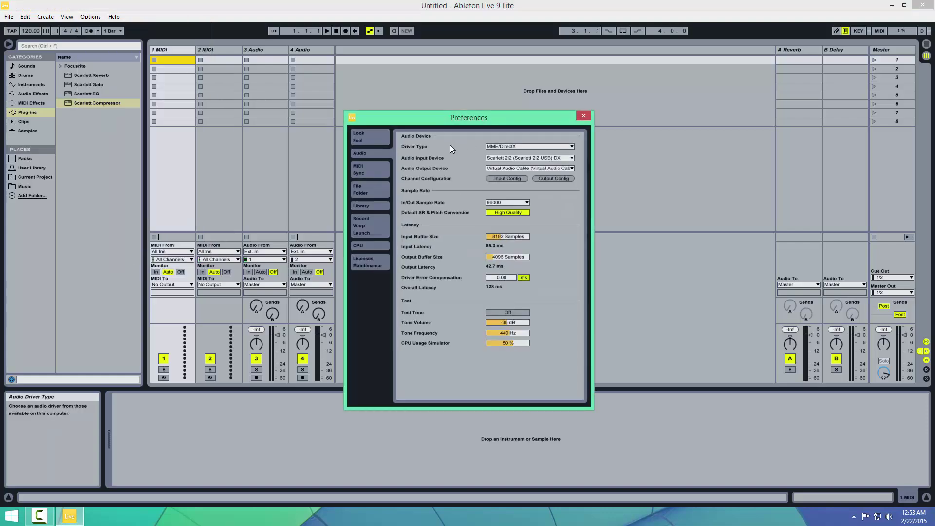
- Keep Scarlett 2i2 input, output to Virtual Audio Cable DX at 96000 Hz, and close Preferences
click(529, 159)
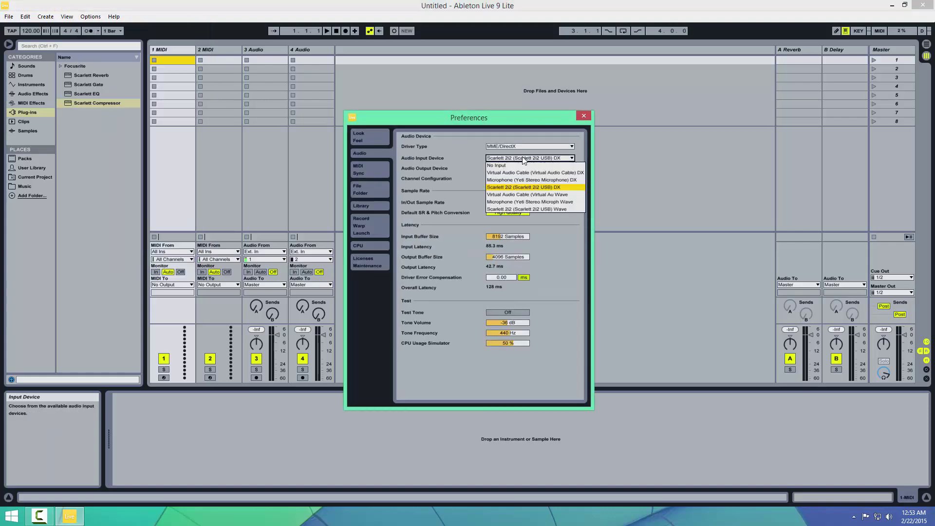
click(519, 189)
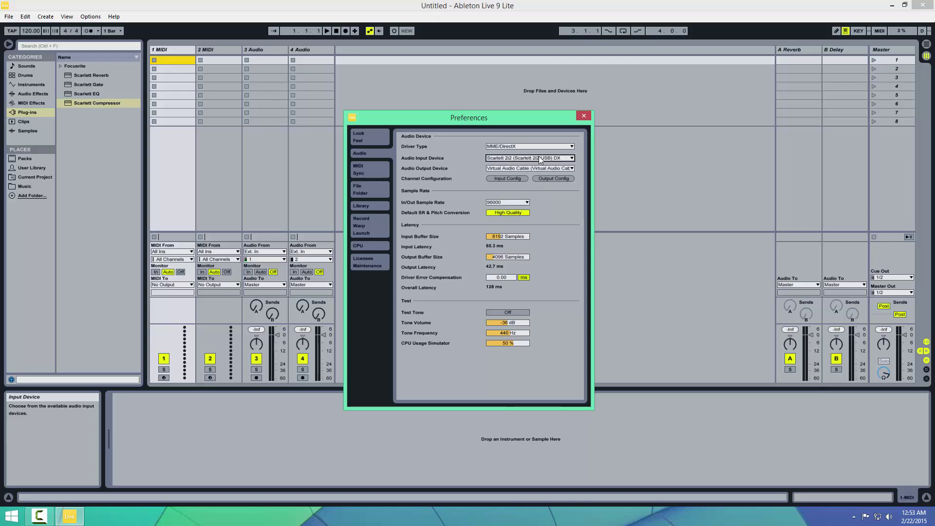
click(508, 171)
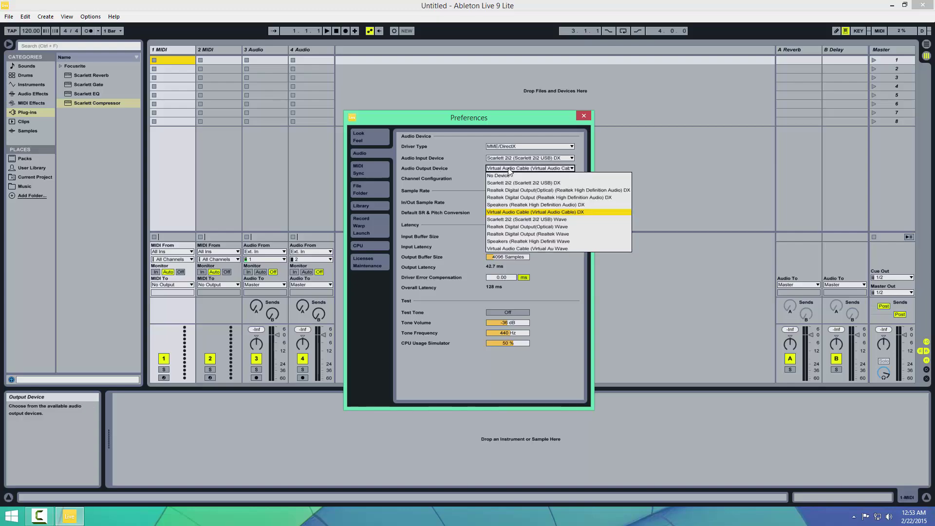
click(523, 213)
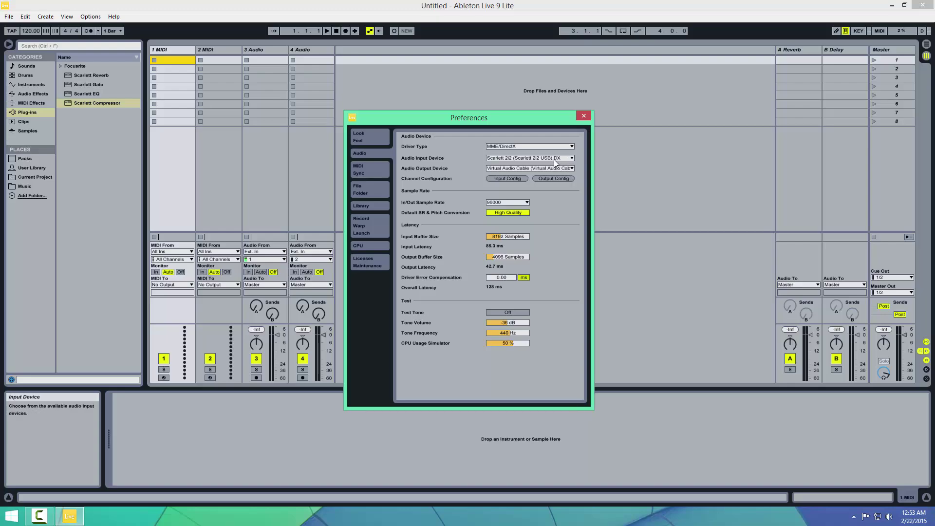
click(507, 203)
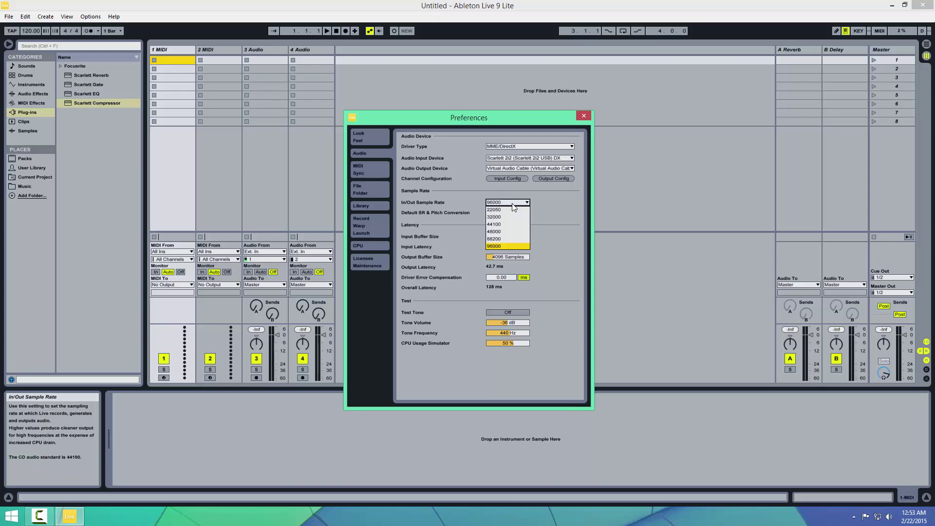
click(489, 247)
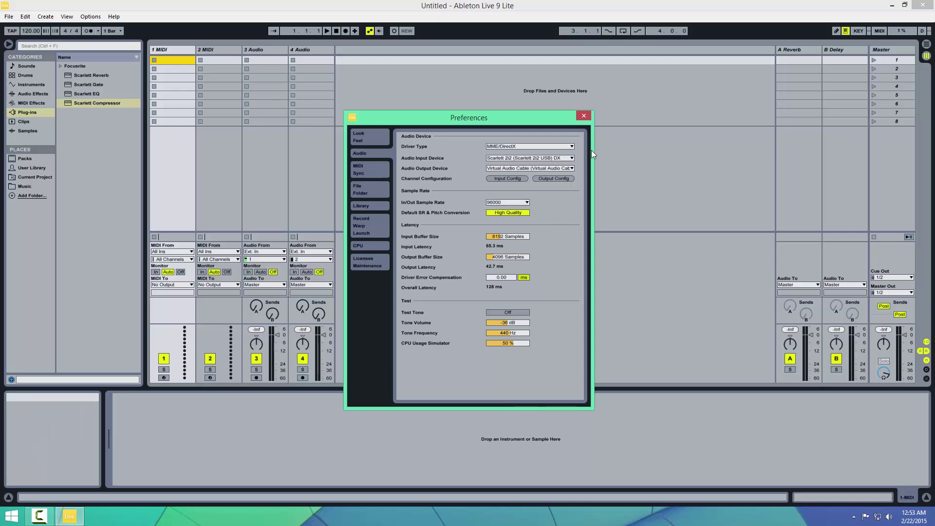
click(584, 117)
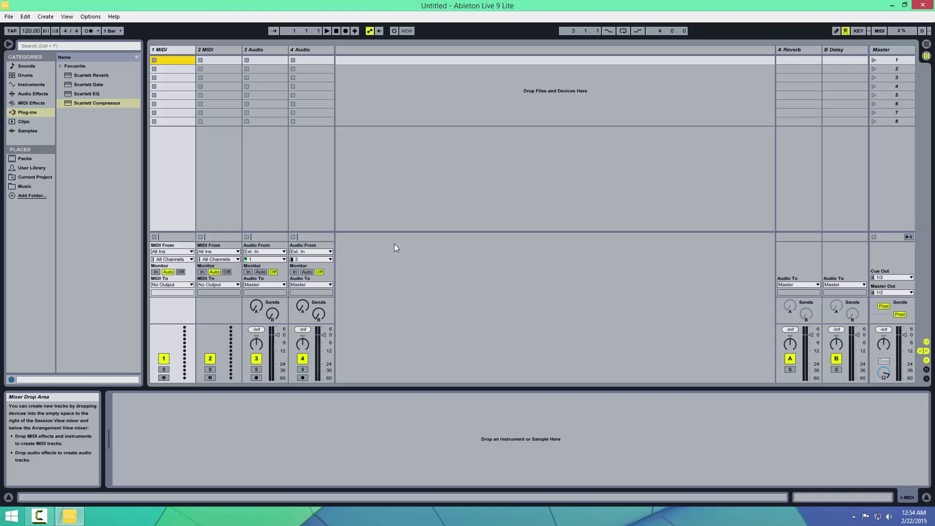
click(248, 272)
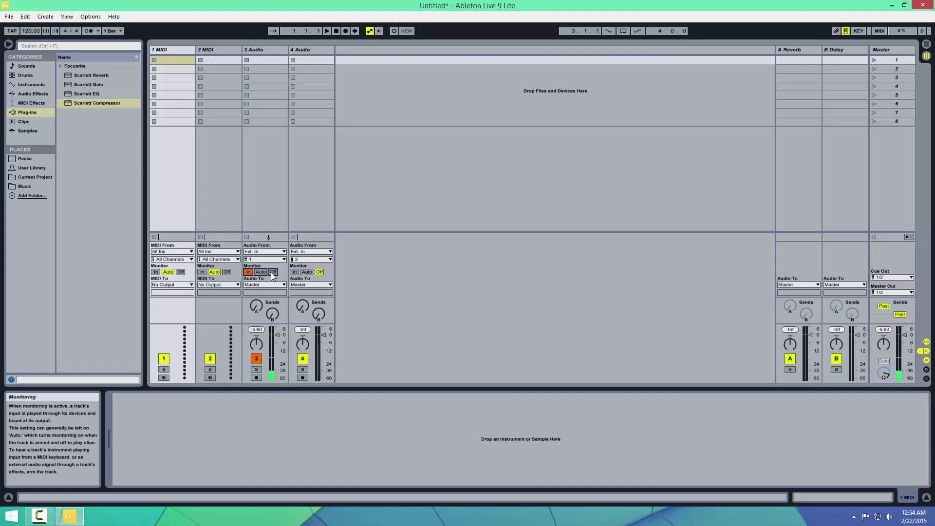
click(272, 272)
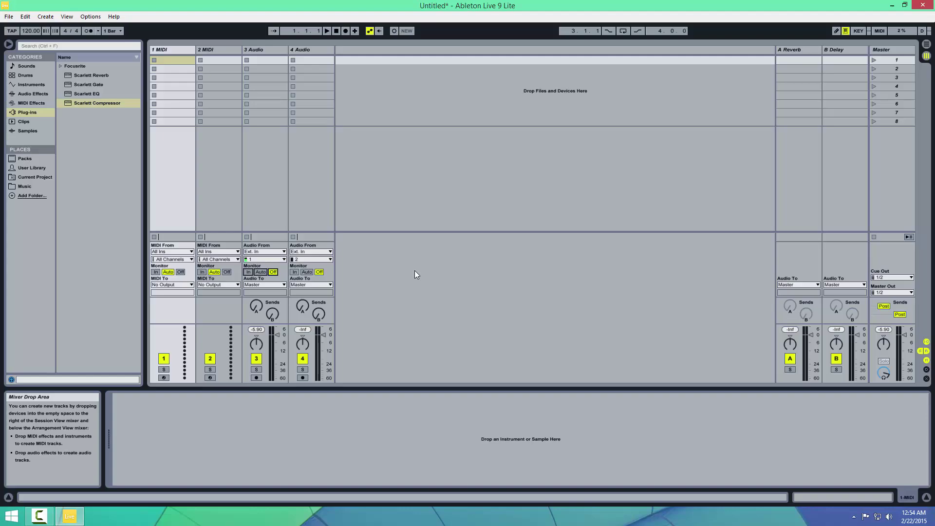
- Confirm Virtual Audio Cable's Listen to this device setting in its properties and close the sound settings
right_click(889, 516)
click(874, 484)
click(192, 199)
right_click(193, 200)
click(210, 245)
click(117, 99)
click(101, 98)
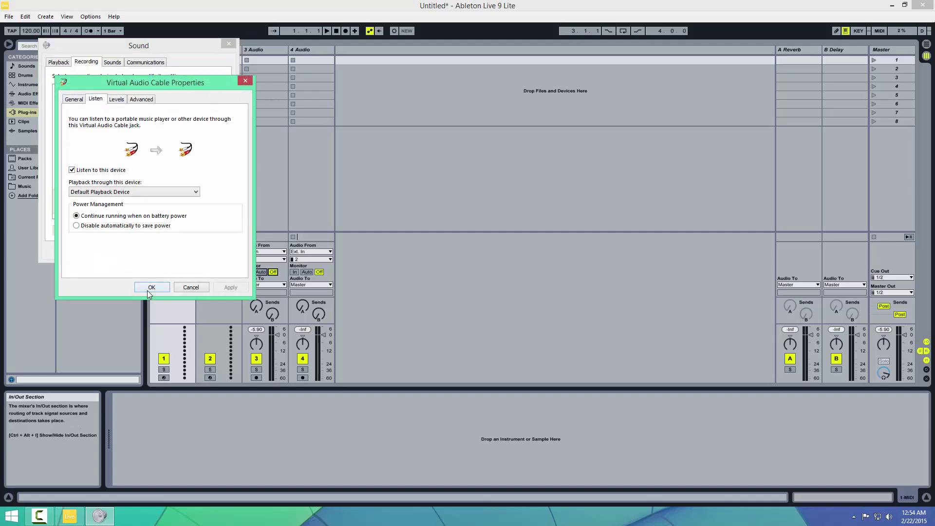
click(152, 287)
click(133, 248)
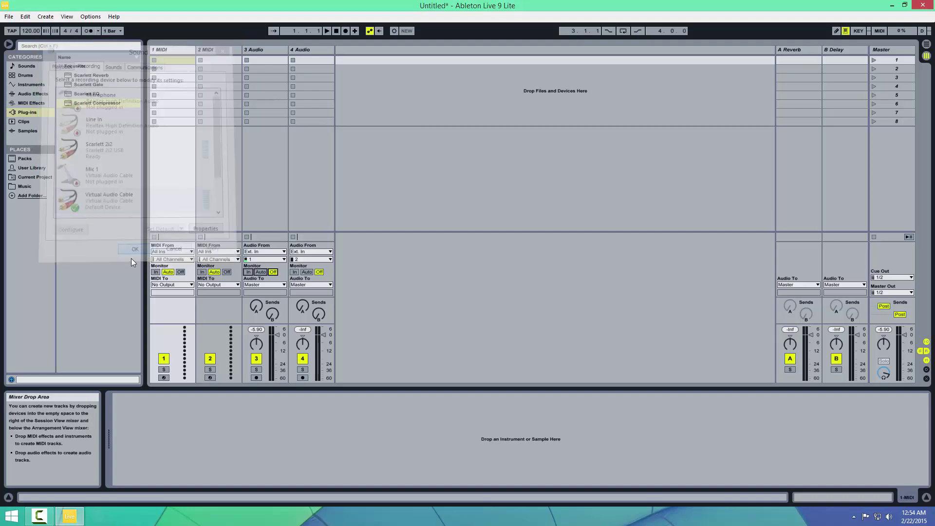
- Drop Congas-128bpm into 4 Audio's first slot, launch it, and set the fader to -9.5 dB
click(28, 93)
click(25, 120)
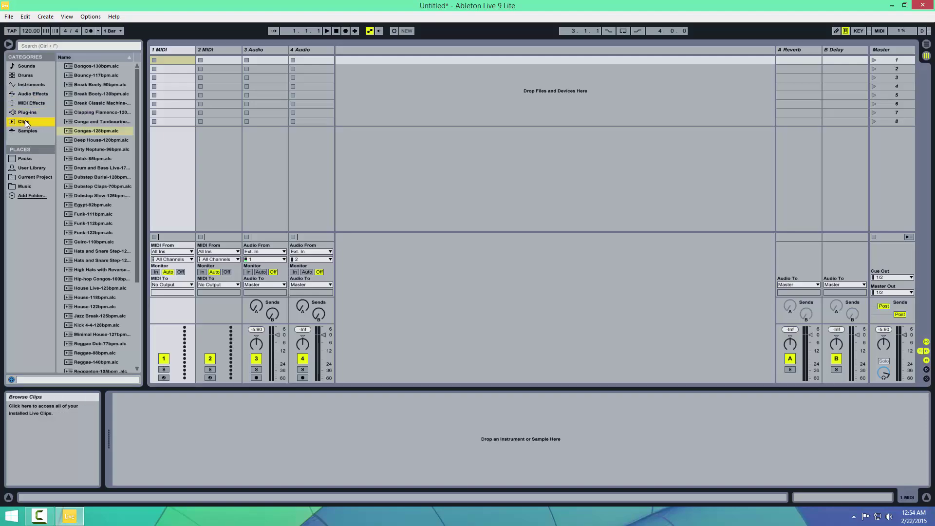
drag(86, 134, 298, 63)
click(291, 59)
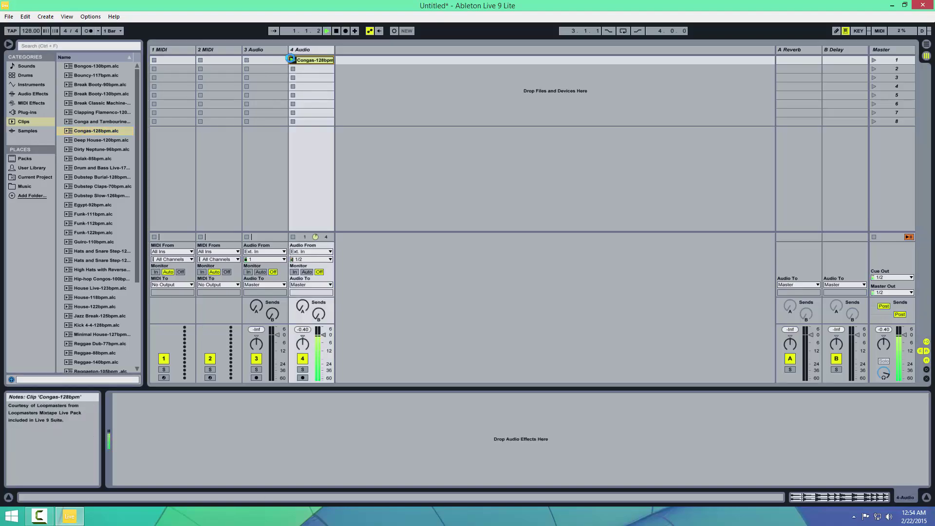
drag(326, 335, 328, 350)
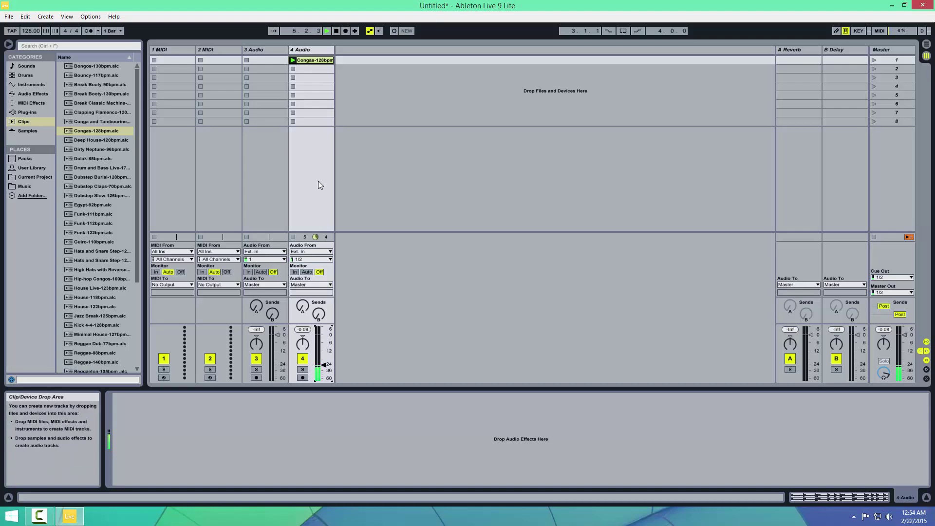
drag(323, 359, 324, 348)
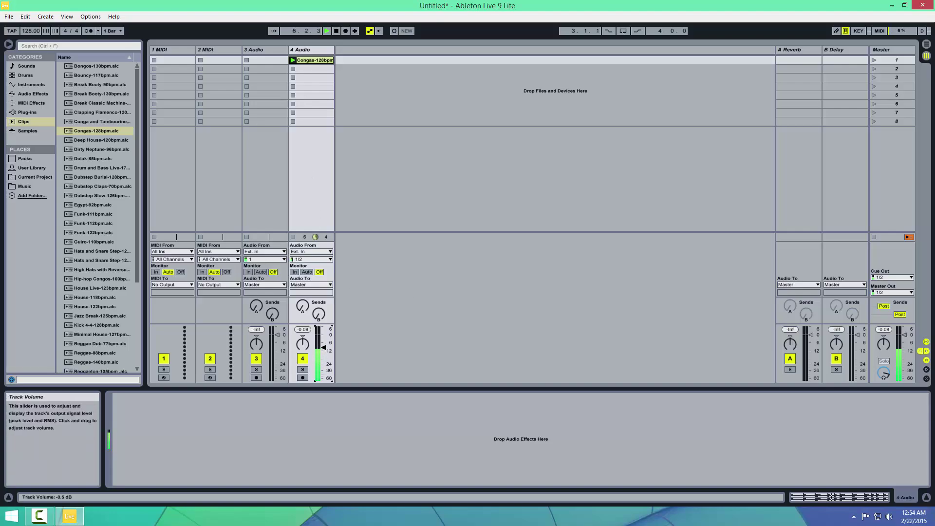
- Load Scarlett Reverb on 4 Audio, choose the Long Canyon preset, and close its window
click(32, 113)
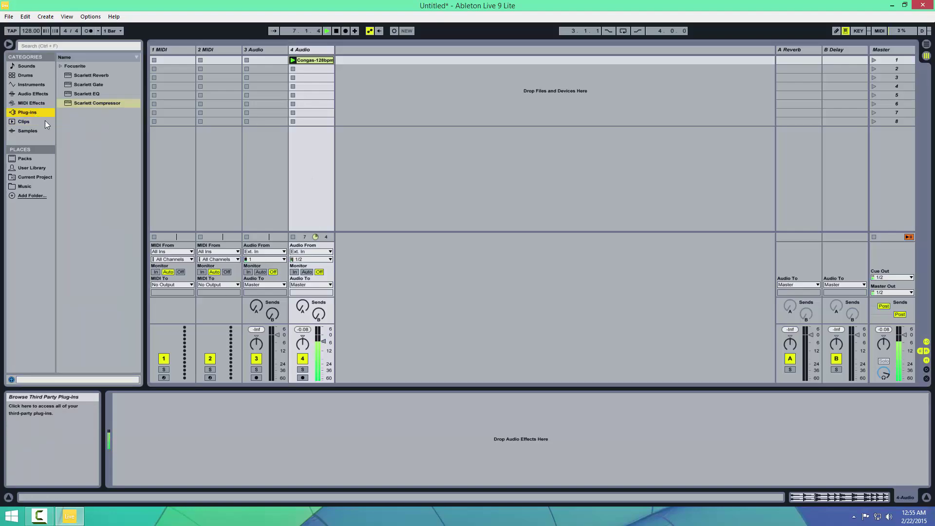
double_click(104, 75)
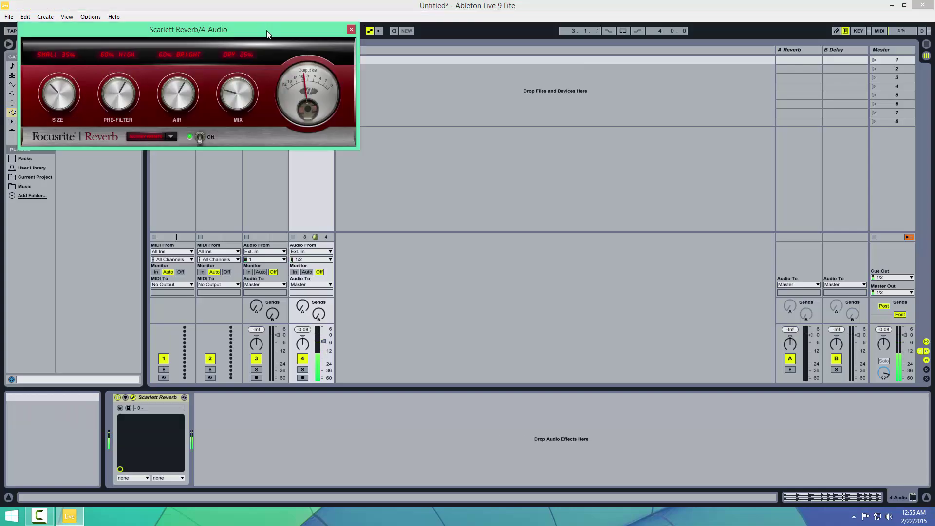
drag(258, 24, 528, 116)
click(440, 225)
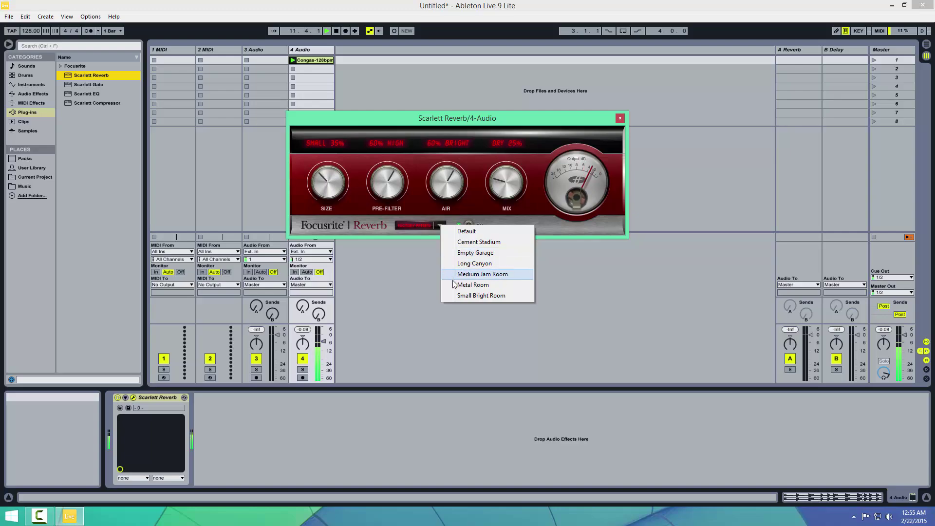
click(457, 264)
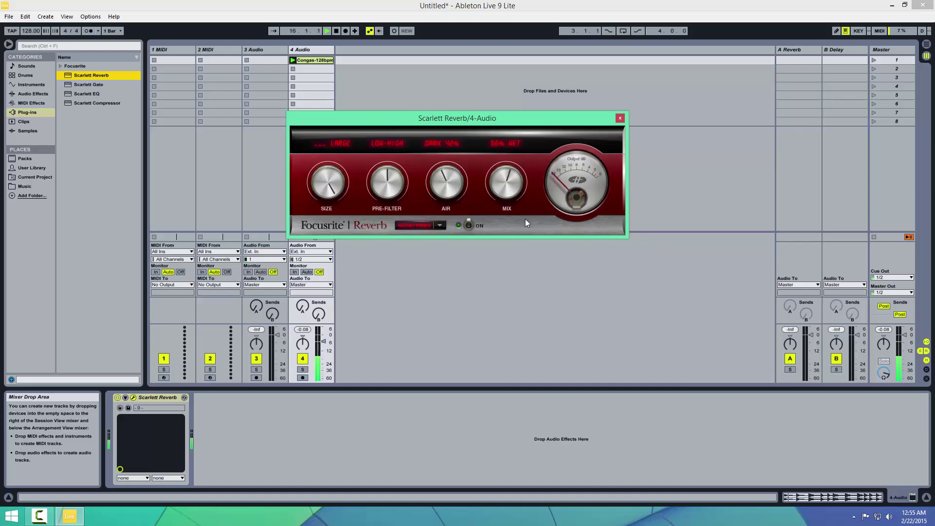
click(620, 119)
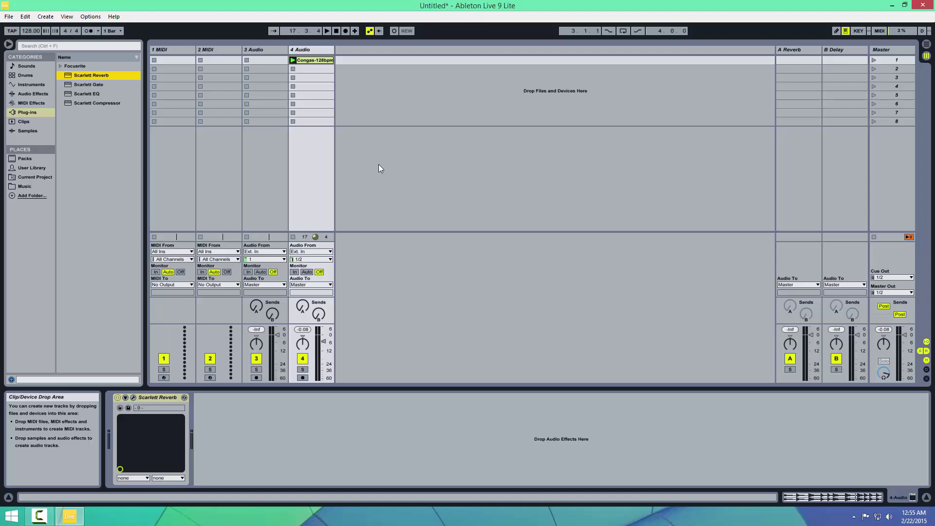
- Launch Audacity beside Live with Scarlett 2i2 playback and Virtual Audio Cable recording
drag(349, 1, 381, 118)
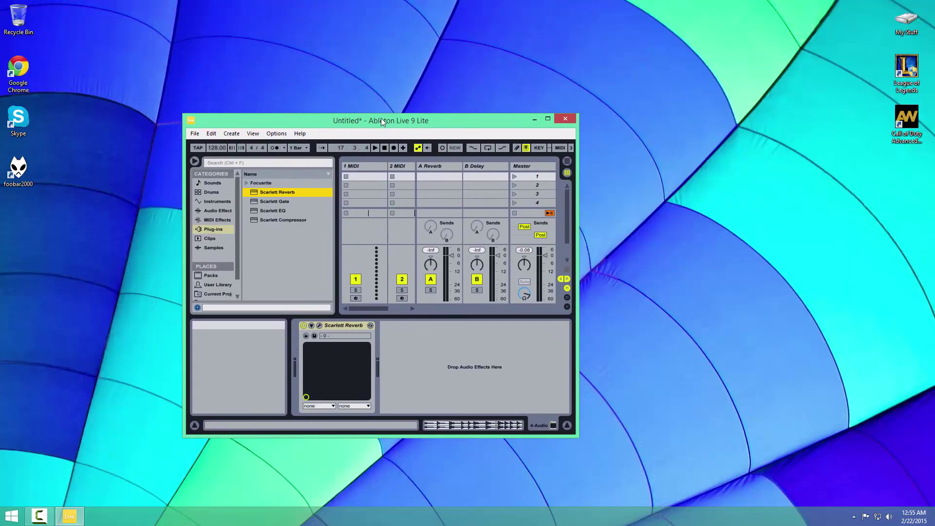
click(12, 516)
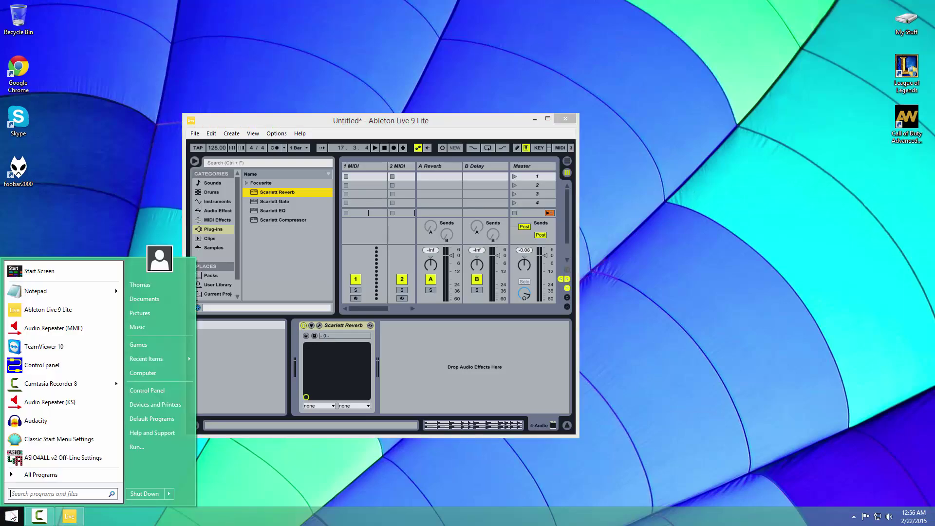
click(64, 421)
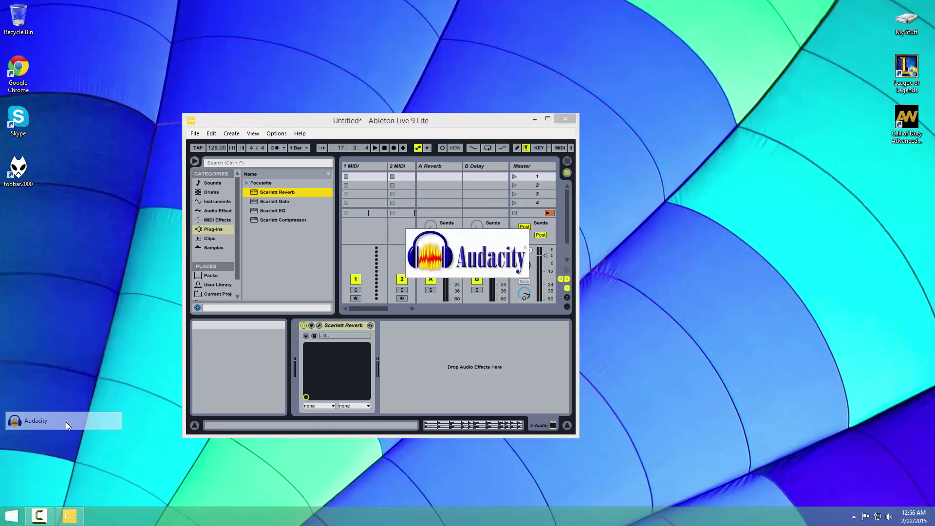
click(445, 196)
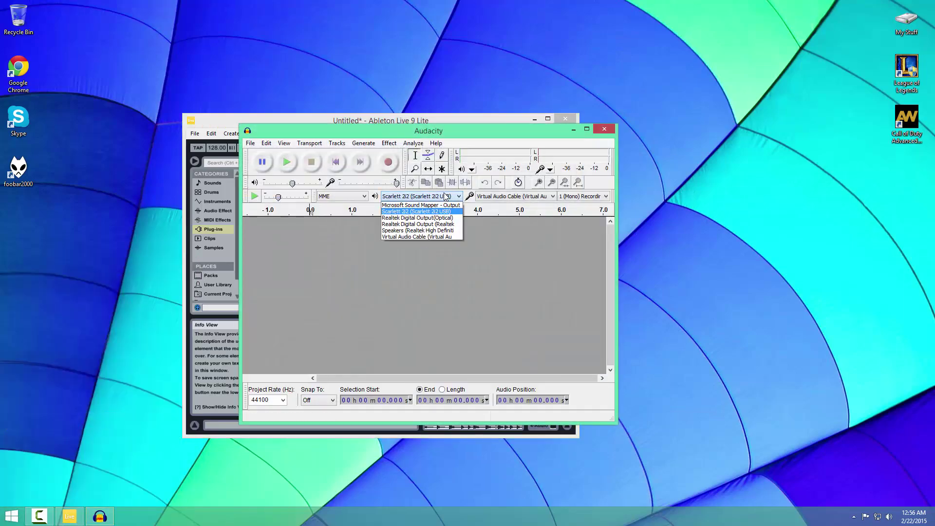
click(497, 199)
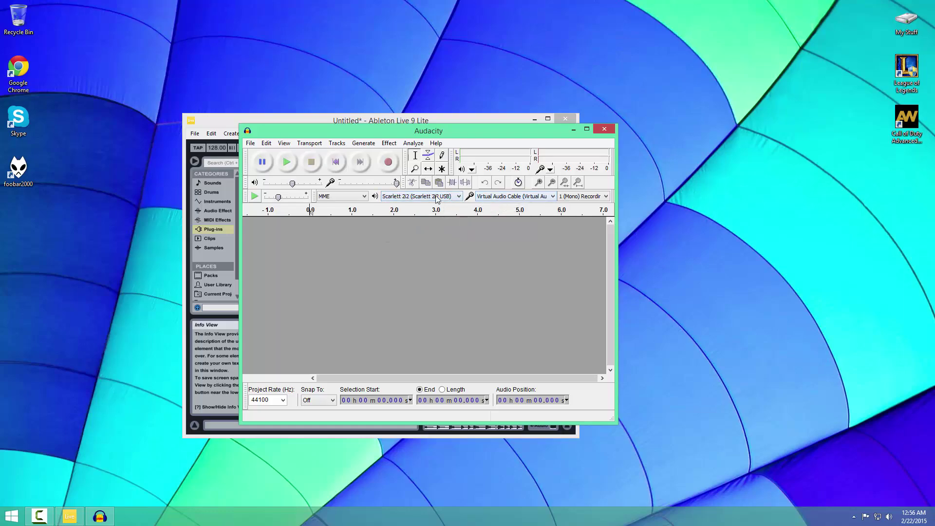
click(509, 197)
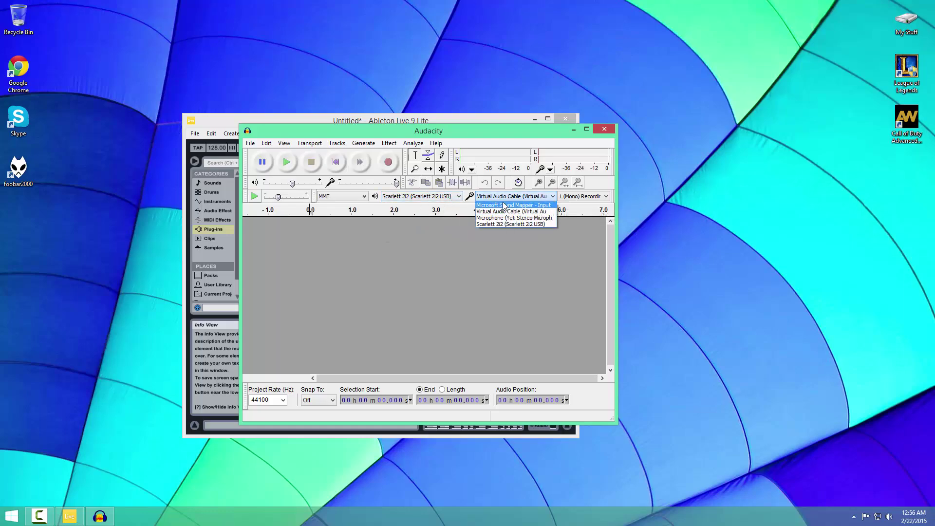
click(501, 212)
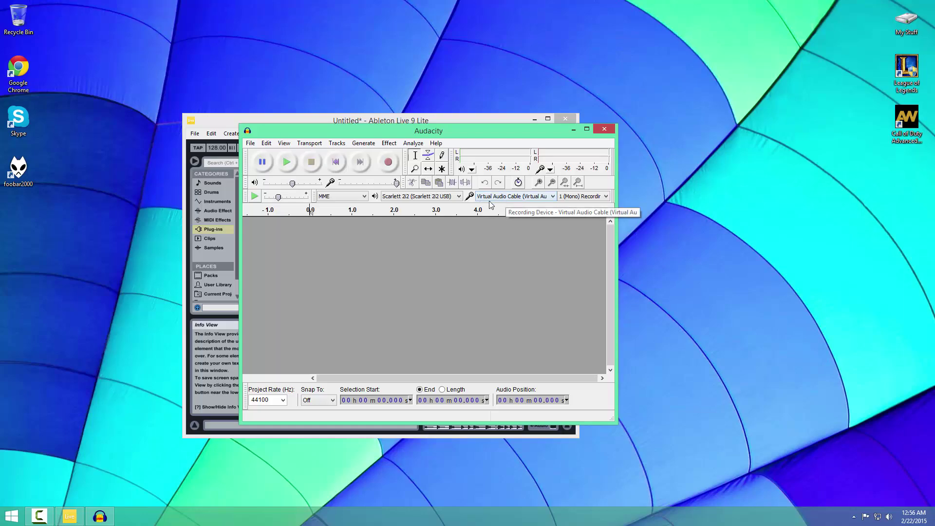
drag(411, 128, 654, 115)
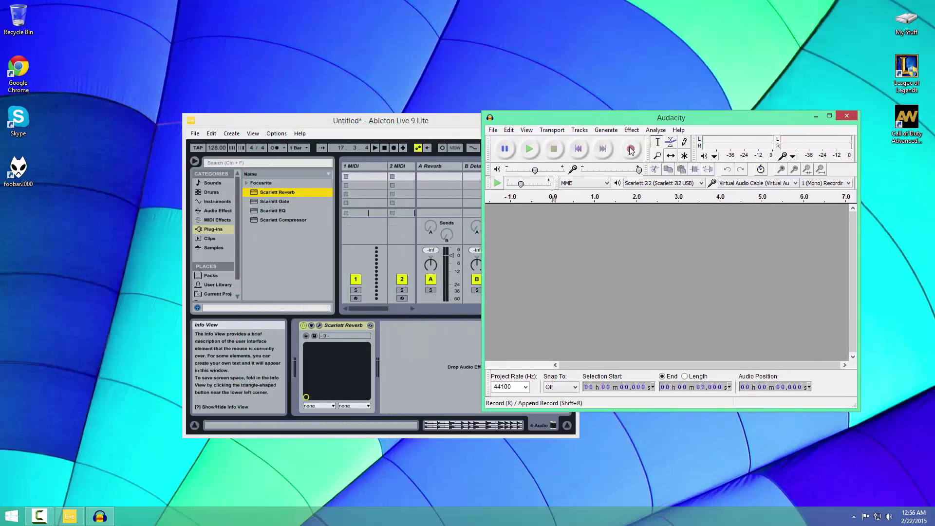
- Record the Congas-128bpm clip into Audacity with Live and Audacity arranged side by side
click(631, 149)
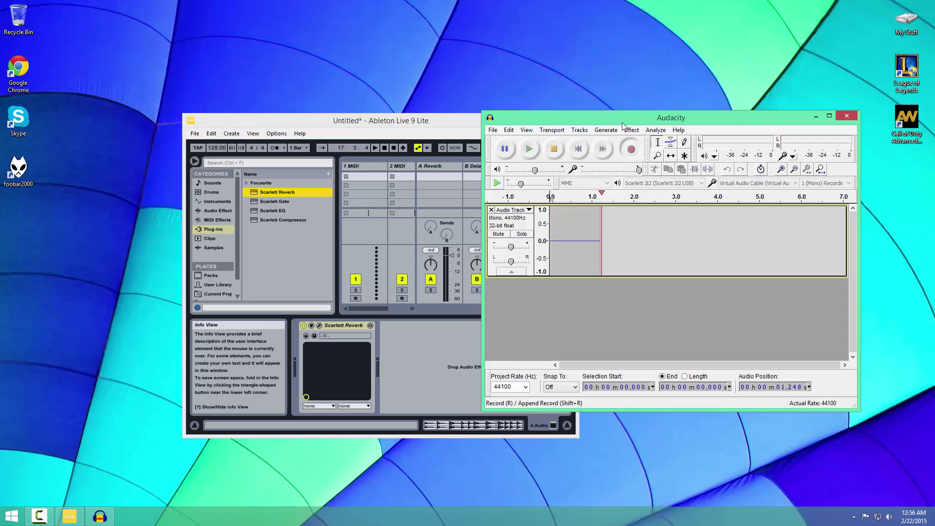
drag(621, 122, 658, 110)
drag(438, 122, 342, 112)
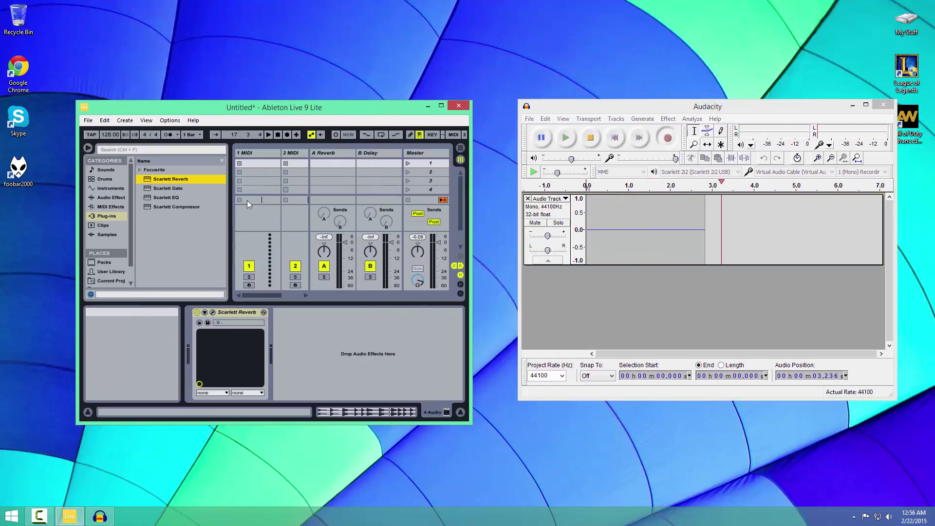
click(103, 225)
drag(424, 113, 2, 210)
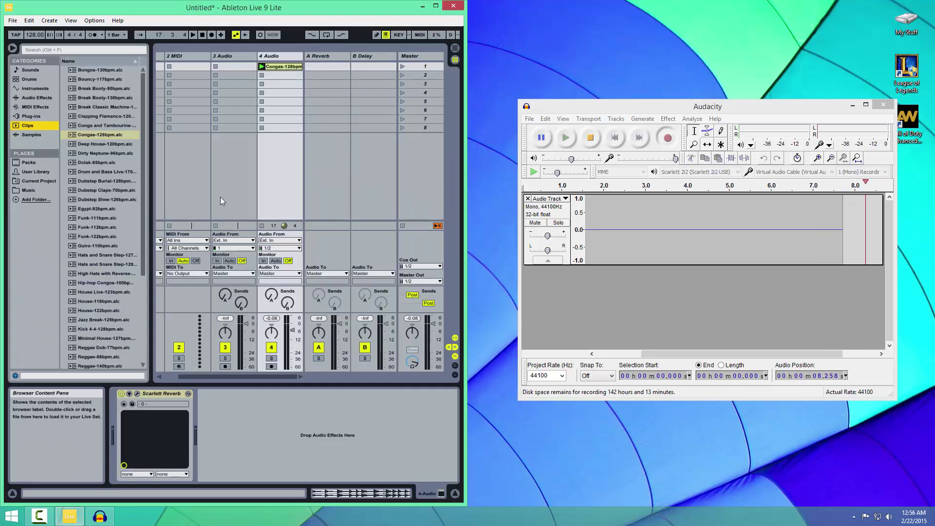
click(262, 67)
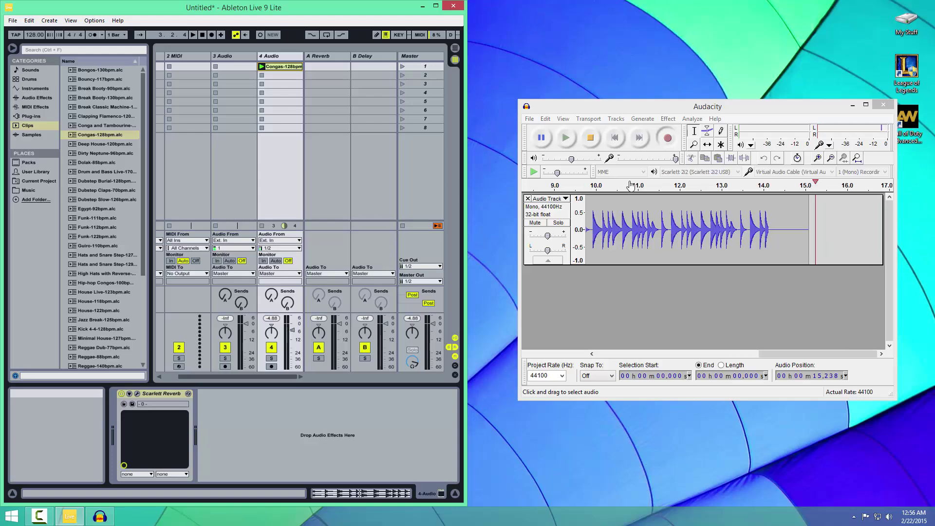
click(592, 140)
- Play the take back from 6.281 s, then clear the recorded audio from the track
drag(785, 349, 724, 348)
click(603, 229)
key(space)
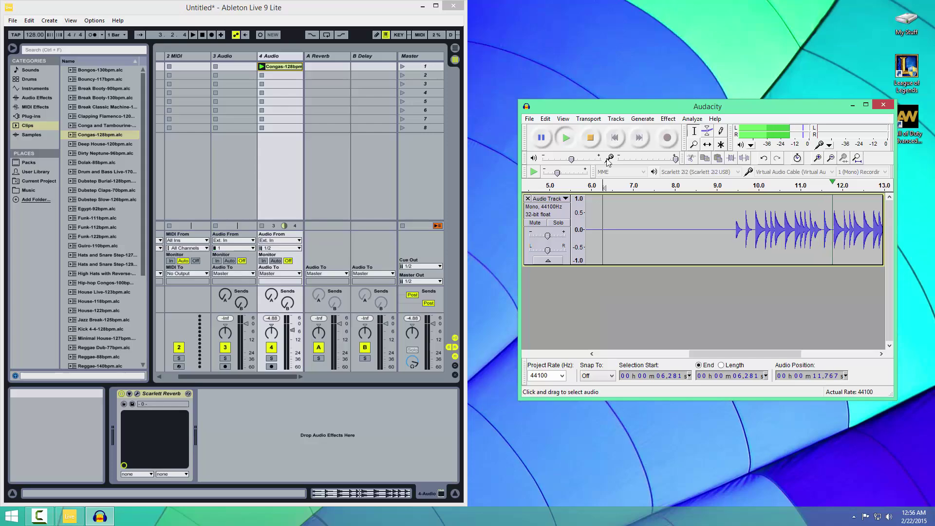
click(598, 142)
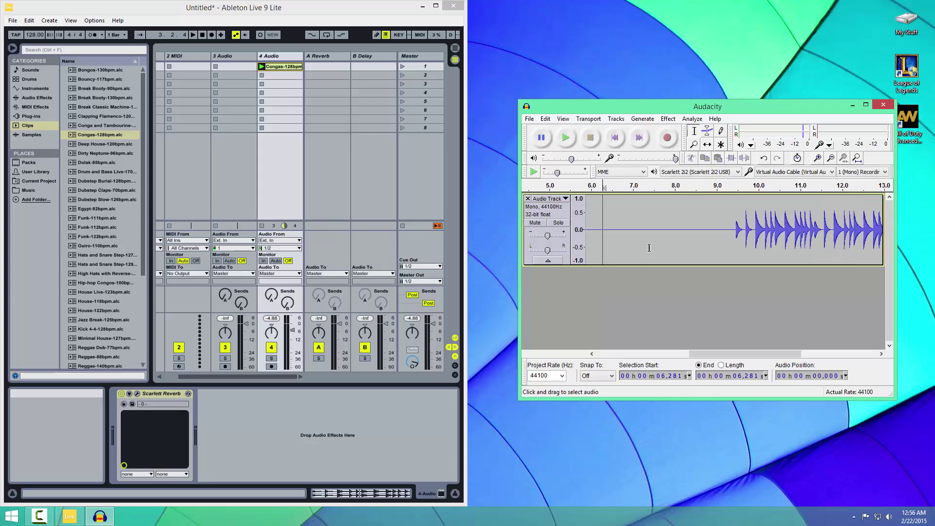
click(708, 242)
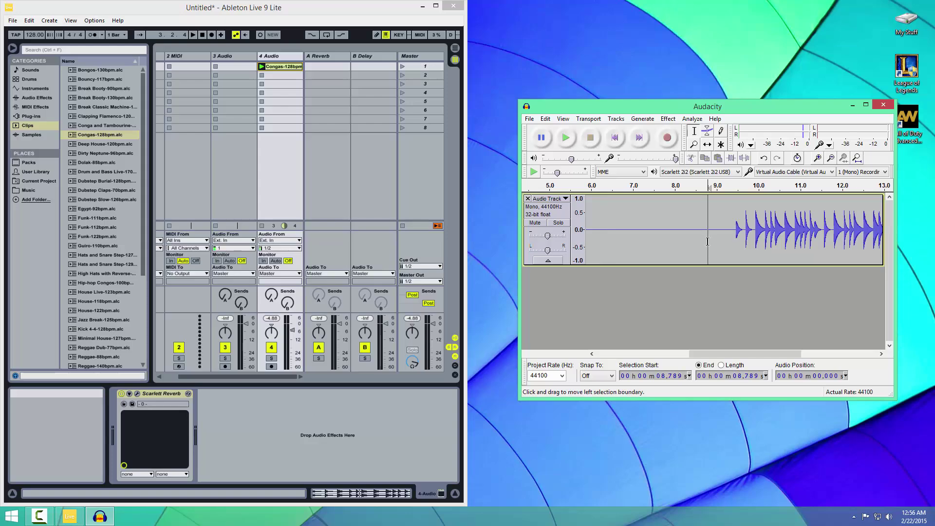
key(ctrl+z)
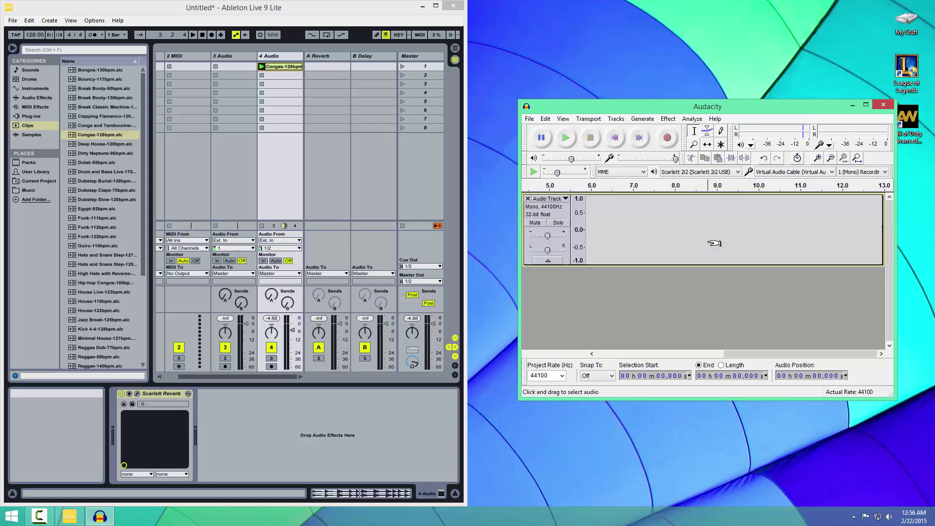
- Delete the empty Audacity track and open the Windows Sound panel's recording devices
click(528, 198)
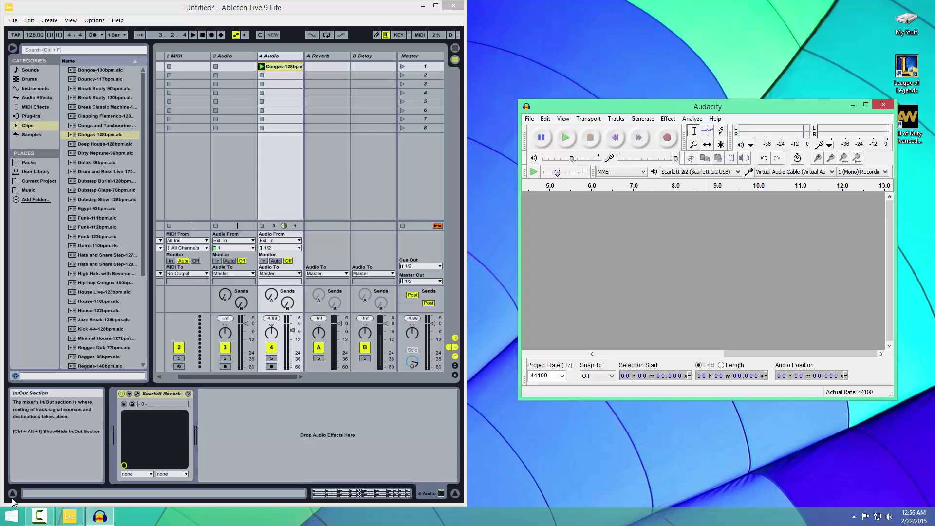
click(11, 515)
text(sound)
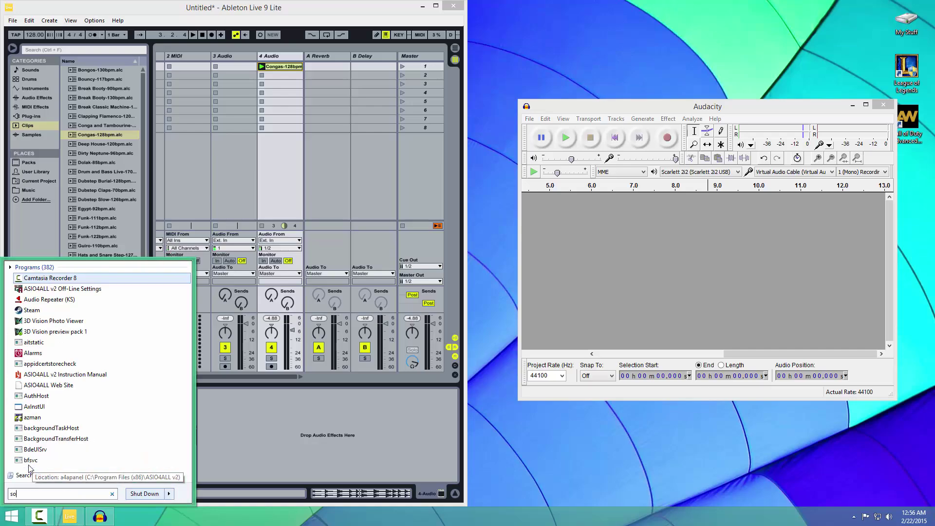
key(Down)
key(Down)
key(Down)
key(Return)
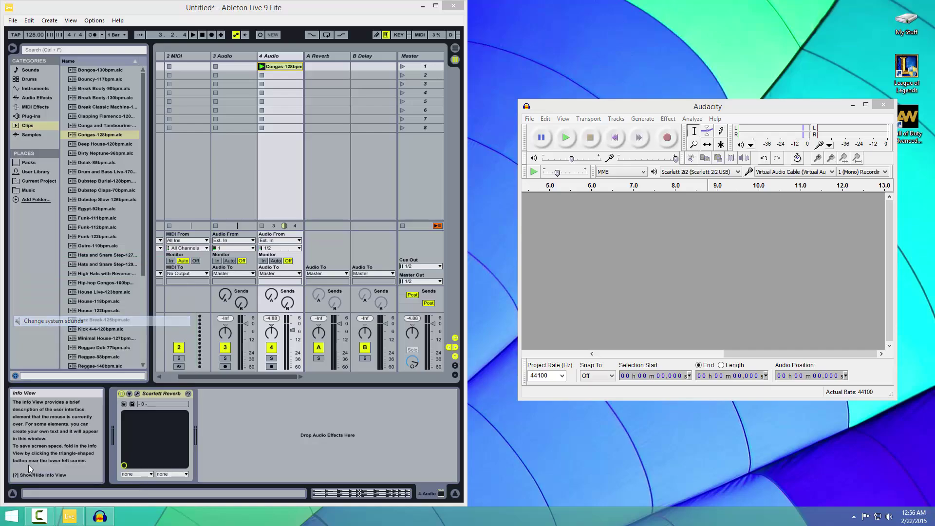
click(112, 88)
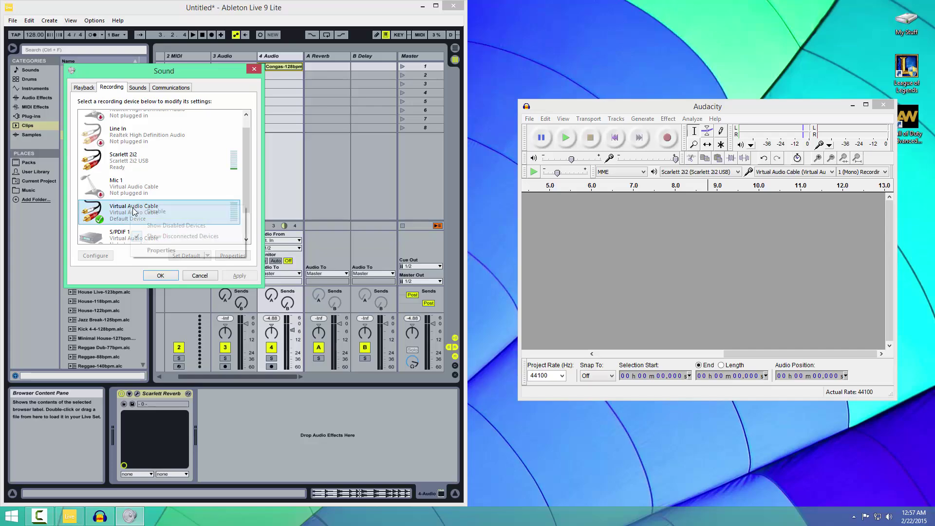
- Verify Virtual Audio Cable's Listen setting is enabled, then move the Sound panel aside and refocus Audacity
double_click(156, 222)
click(142, 126)
click(127, 125)
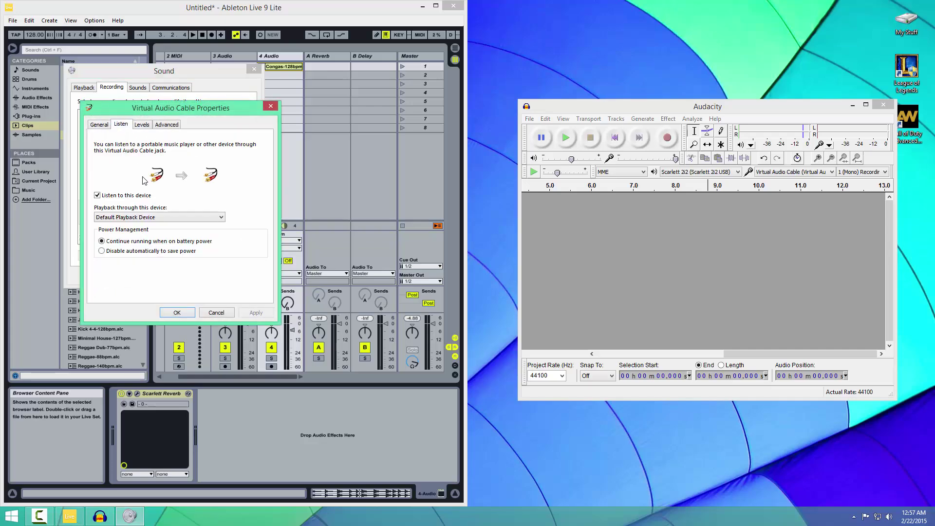
click(190, 311)
drag(97, 71, 580, 309)
click(553, 223)
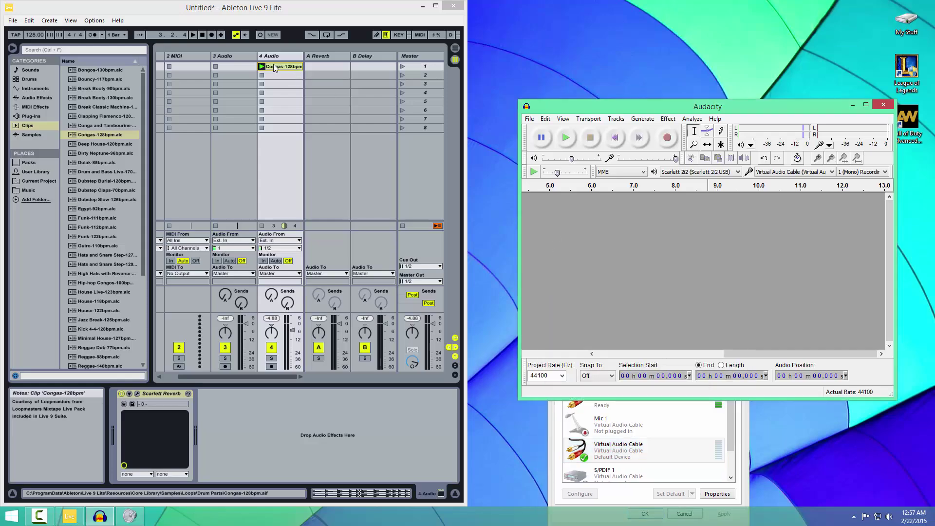
- Set track 3's Monitor to In and record the Congas-128bpm clip into Audacity
click(216, 261)
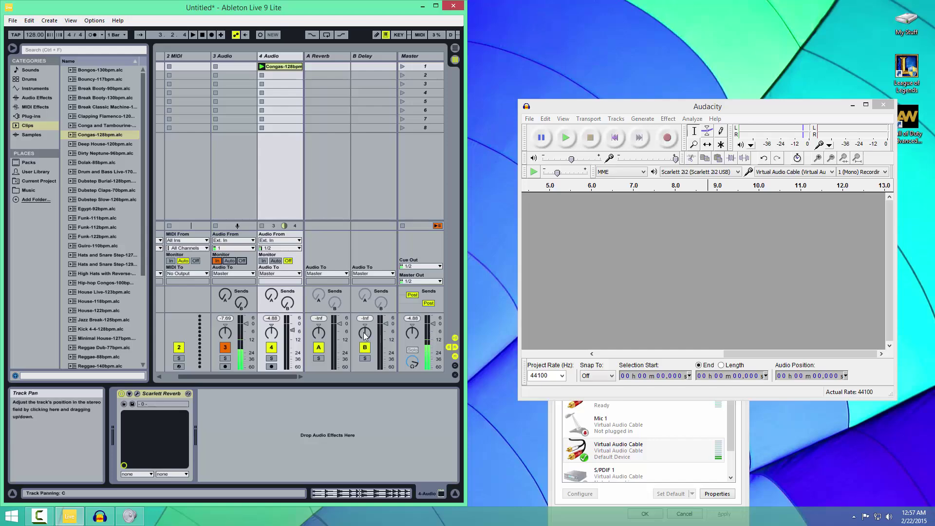
click(644, 273)
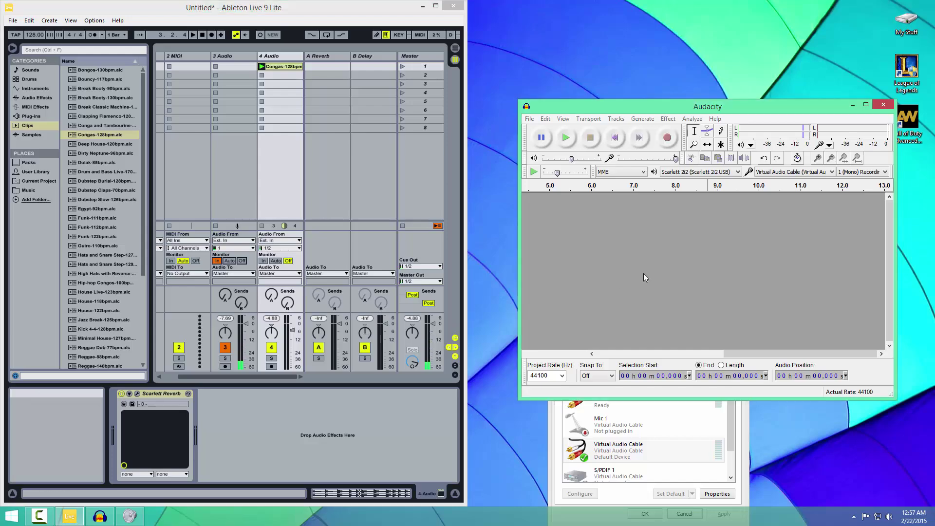
click(665, 141)
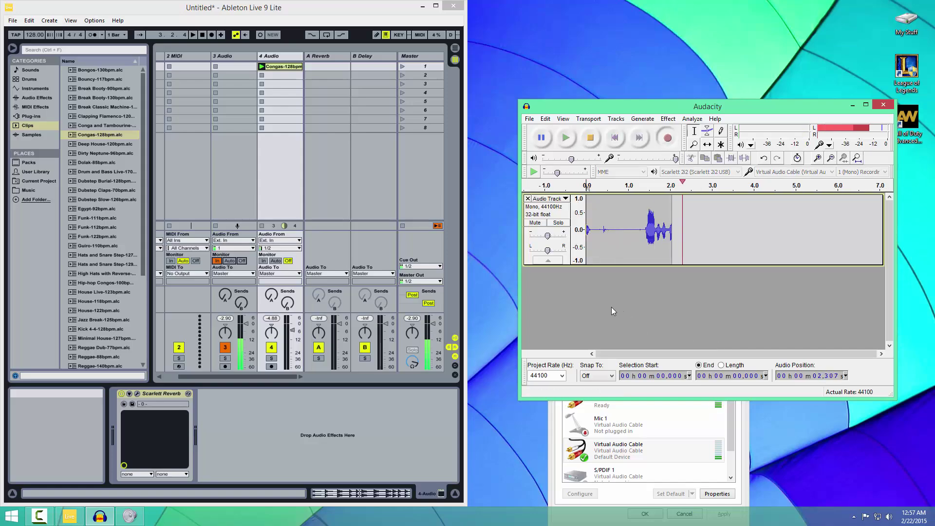
click(261, 68)
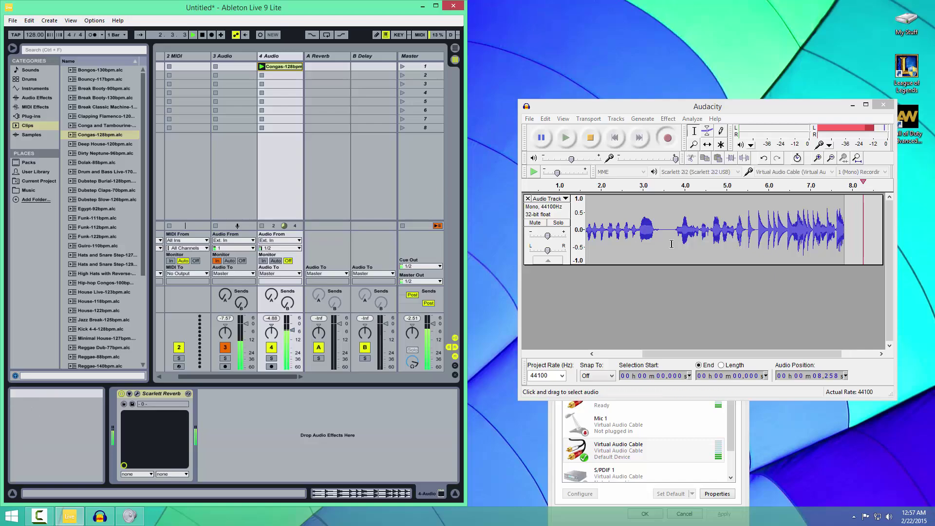
- Stop Ableton and the roughly 18-second Audacity recording, then play the take back
click(202, 35)
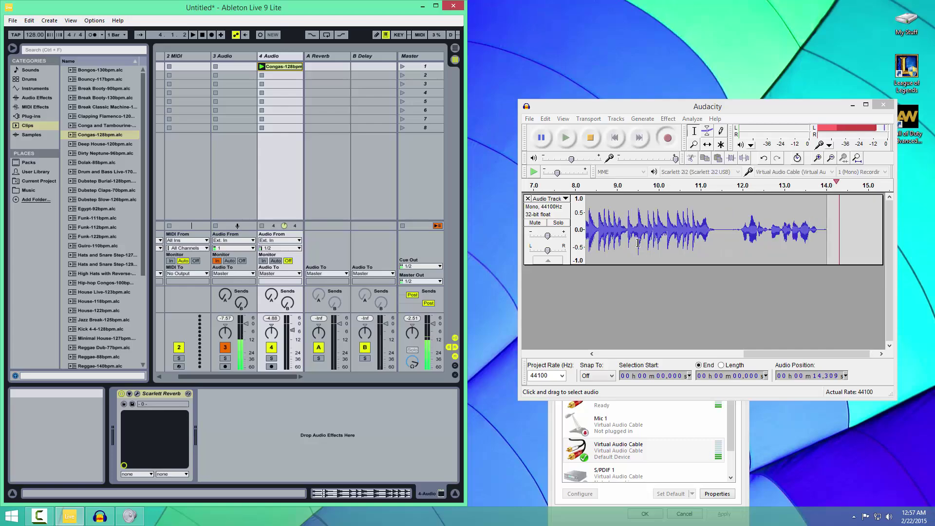
click(594, 141)
click(565, 138)
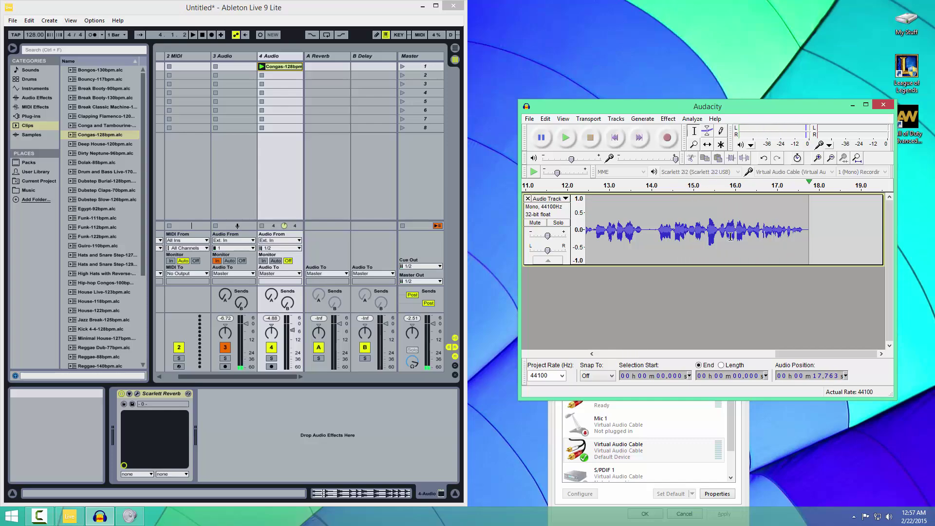
- Close Audacity discarding the recording, and reposition the Sound panel up and left
click(884, 105)
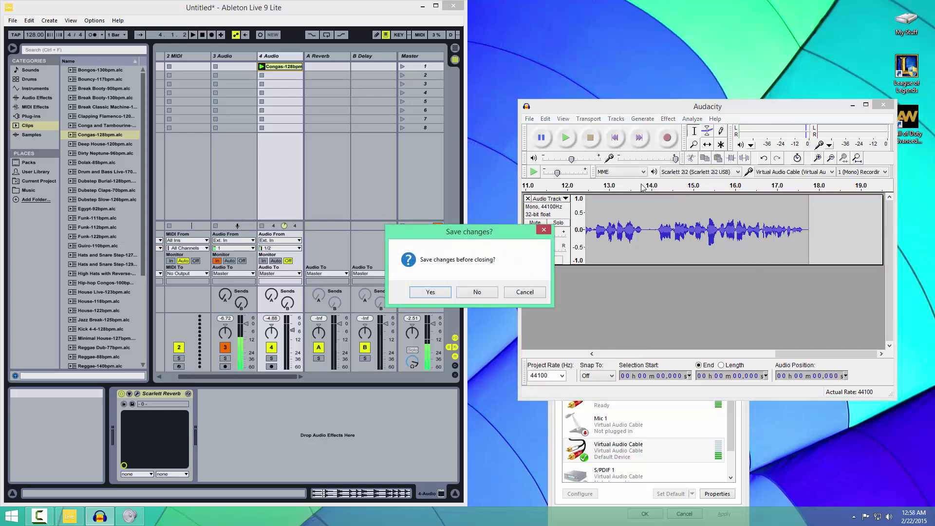
click(482, 296)
drag(612, 315, 572, 167)
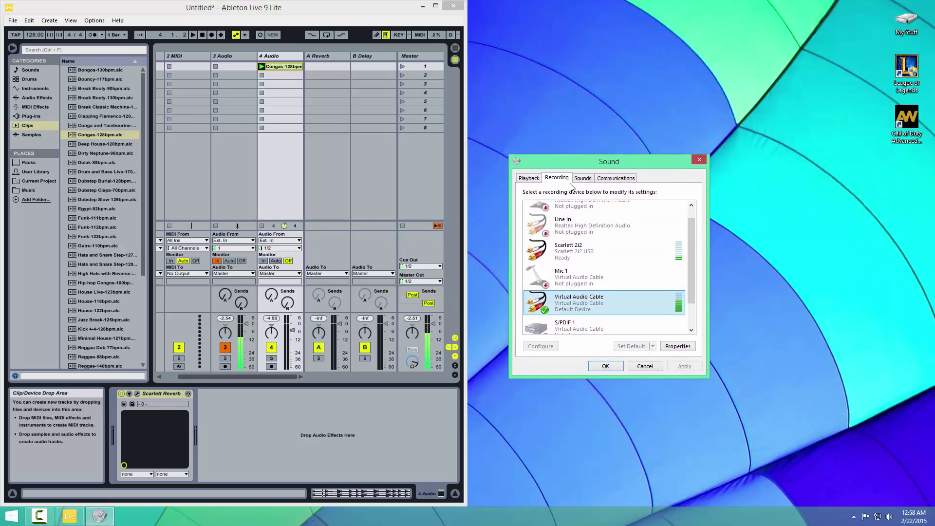